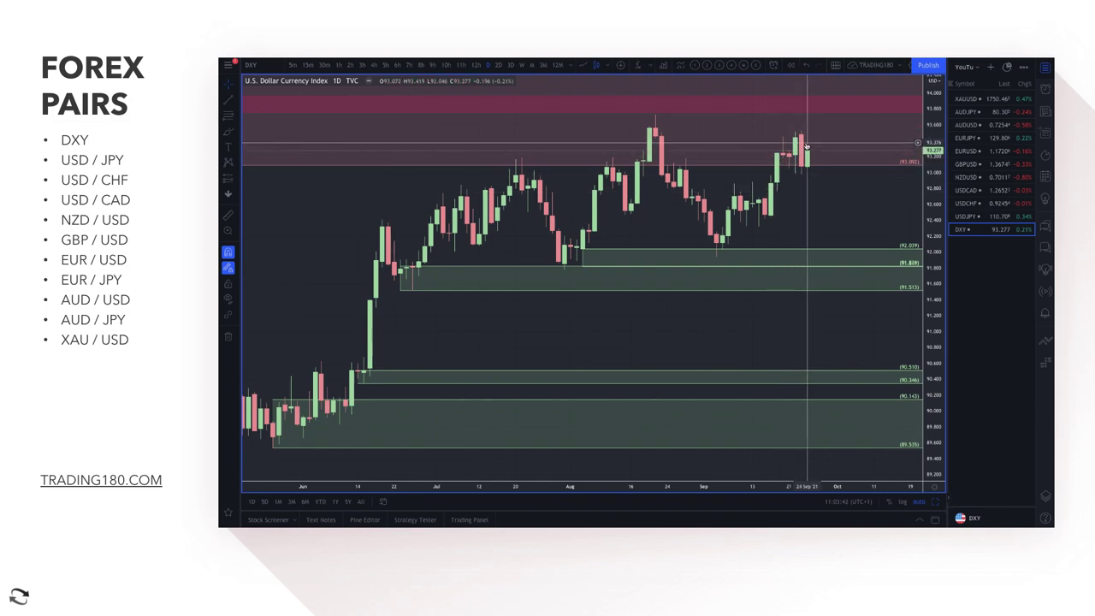
Step: Brush circles around the early-September low and mid-June base, an upward arrow from the base, and the price swings from June to September
scroll(706, 230, down, 1)
scroll(705, 229, down, 5)
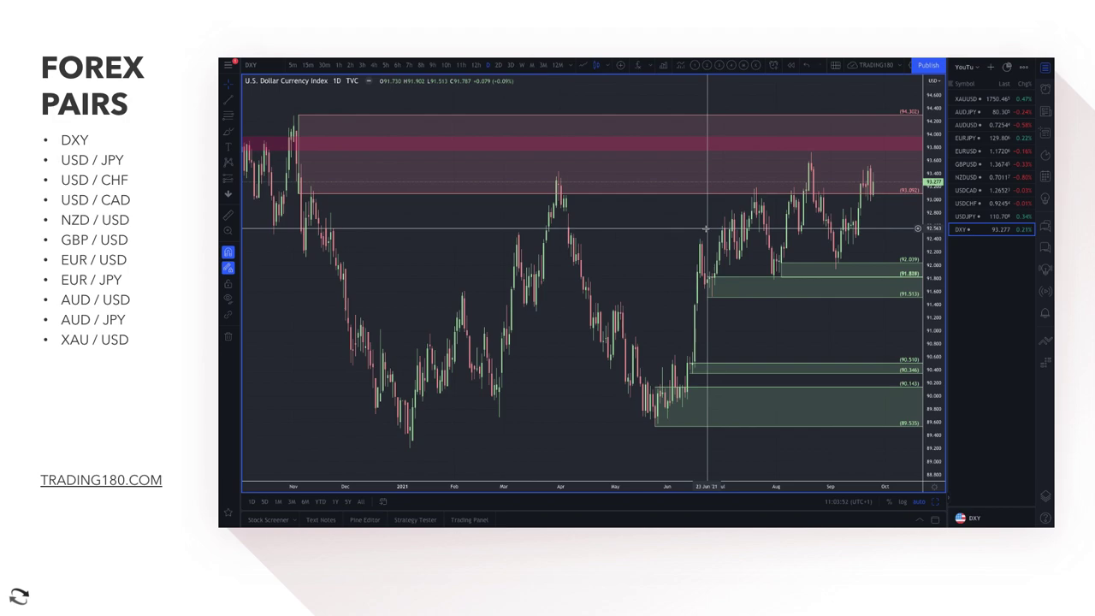
scroll(707, 229, up, 3)
scroll(812, 252, up, 2)
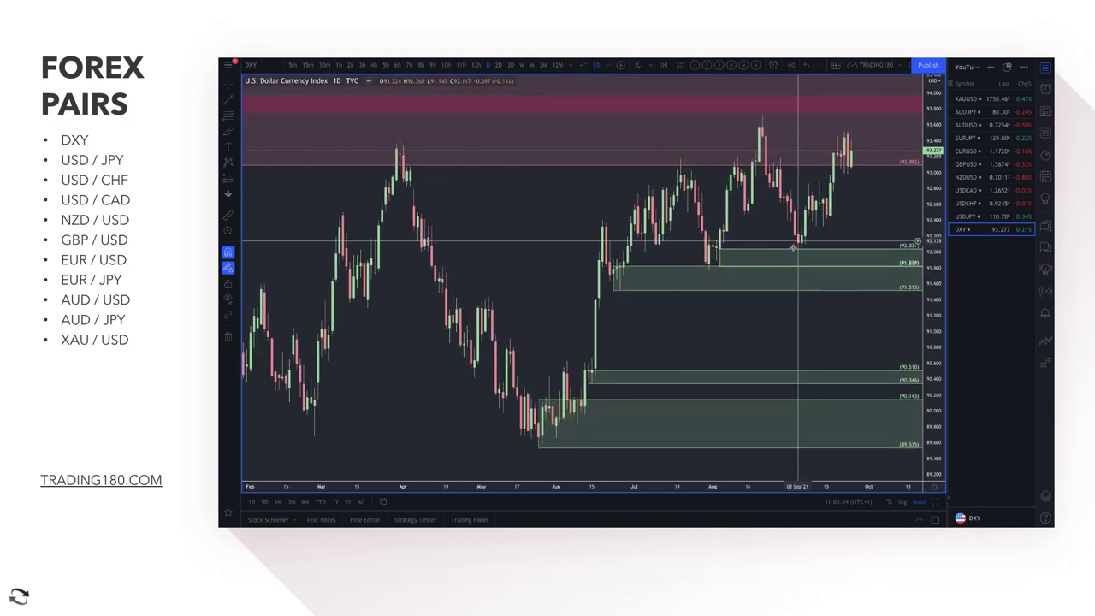
click(227, 130)
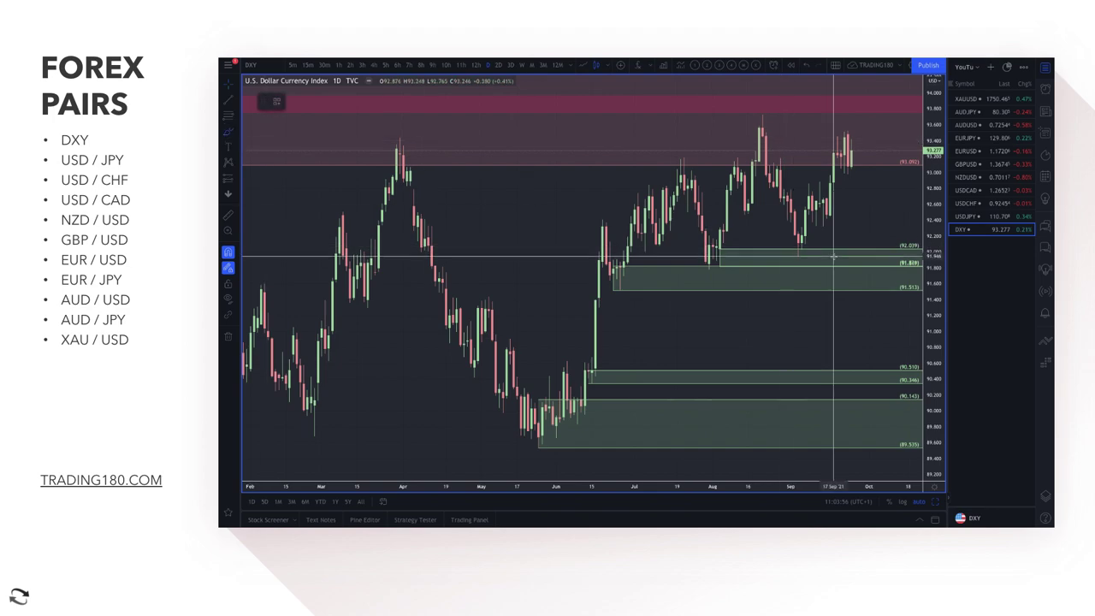
drag(809, 244, 804, 240)
mouse_move(589, 366)
mouse_down()
mouse_move(602, 378)
mouse_move(584, 376)
mouse_move(630, 291)
mouse_up()
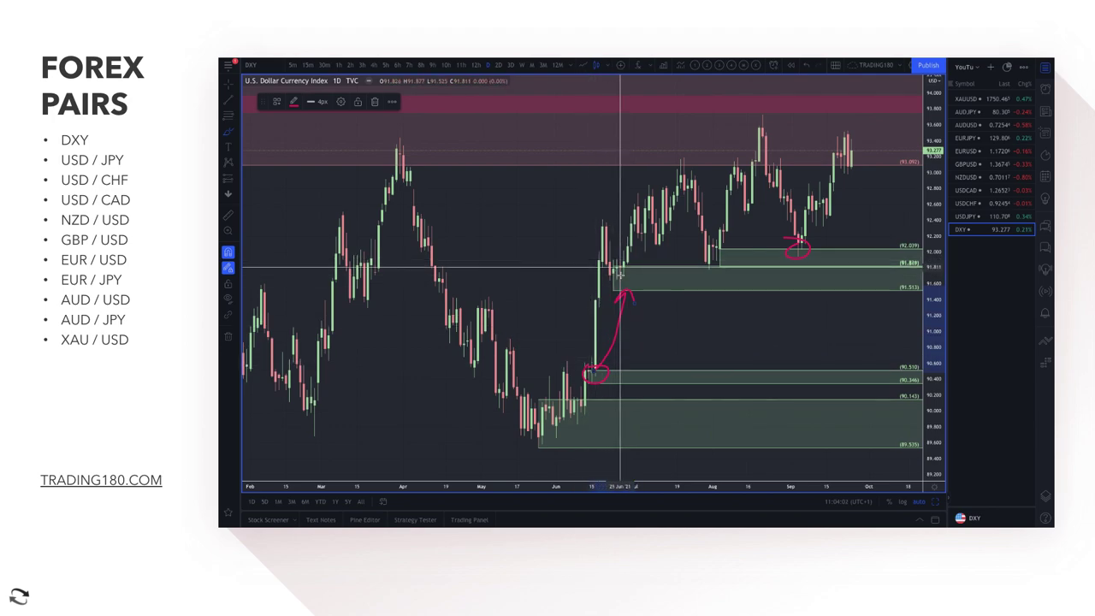
mouse_move(606, 243)
mouse_down()
mouse_move(613, 272)
mouse_move(672, 180)
mouse_move(707, 256)
mouse_move(750, 158)
mouse_move(795, 229)
mouse_move(848, 147)
mouse_up()
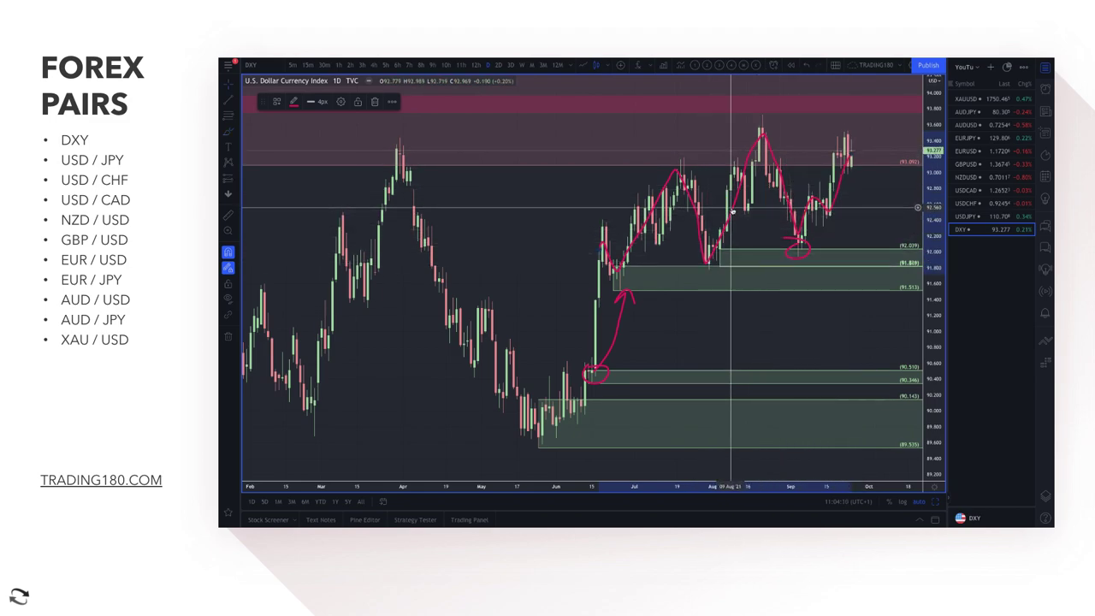
Step: Delete the brushed swing path, both circles and the arrow from the dollar index chart
key(Delete)
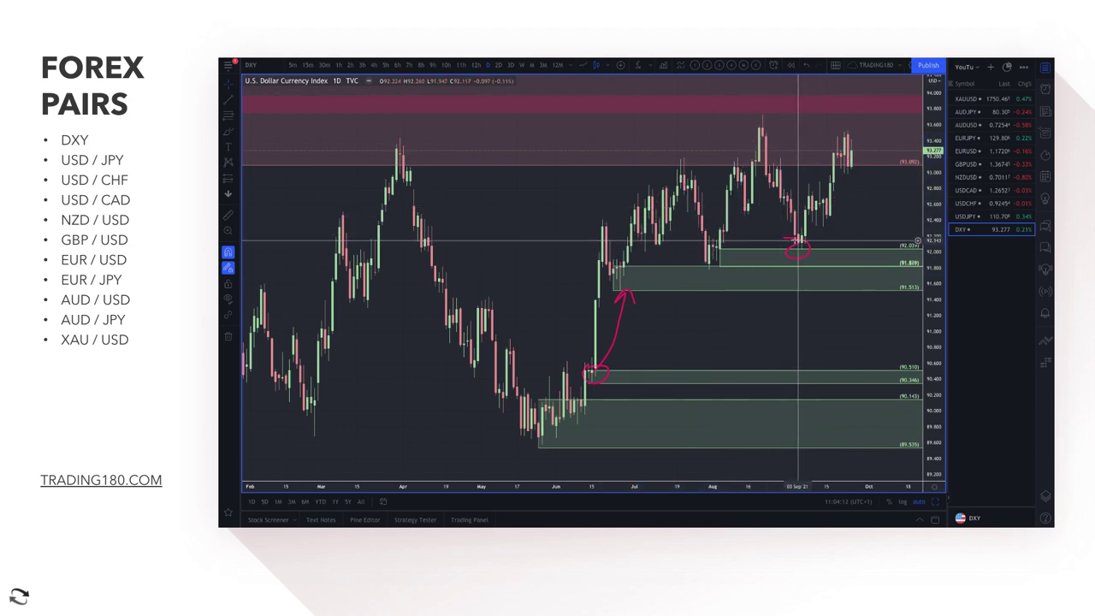
click(790, 242)
key(Delete)
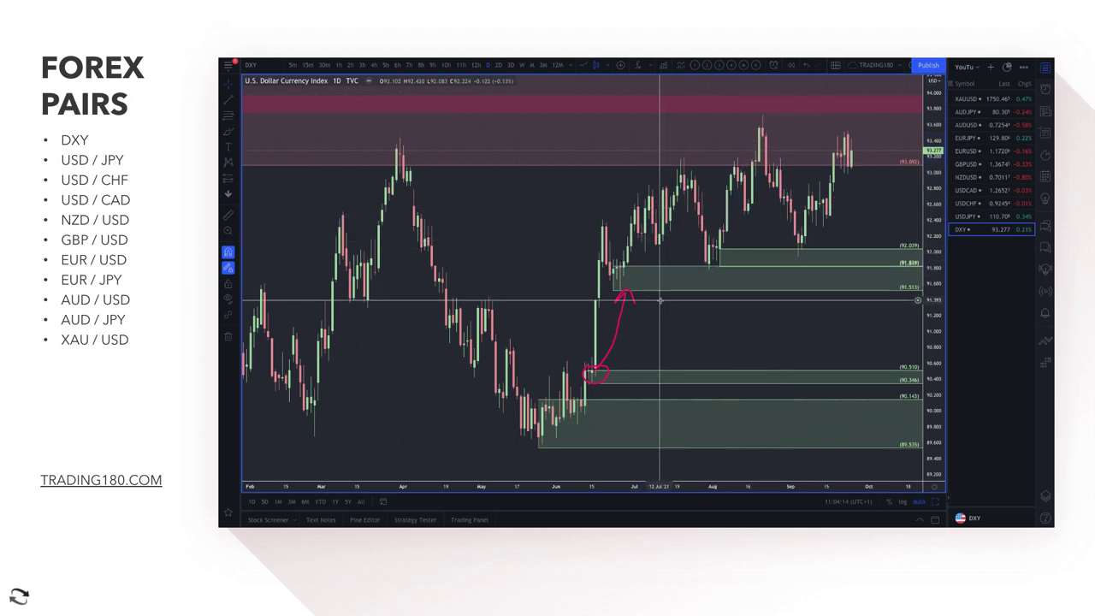
click(622, 315)
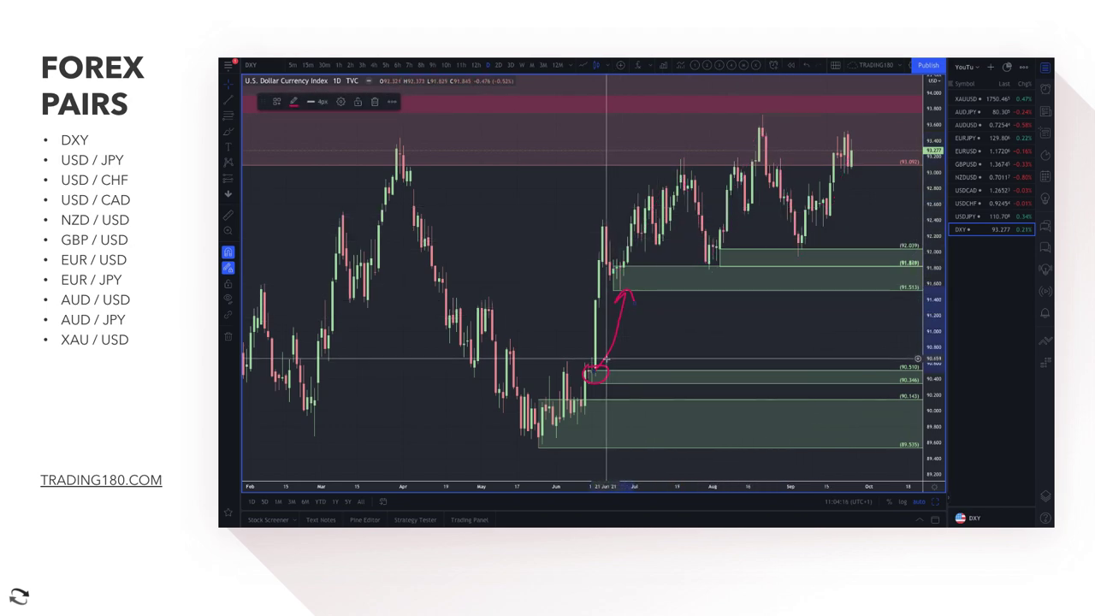
key(Delete)
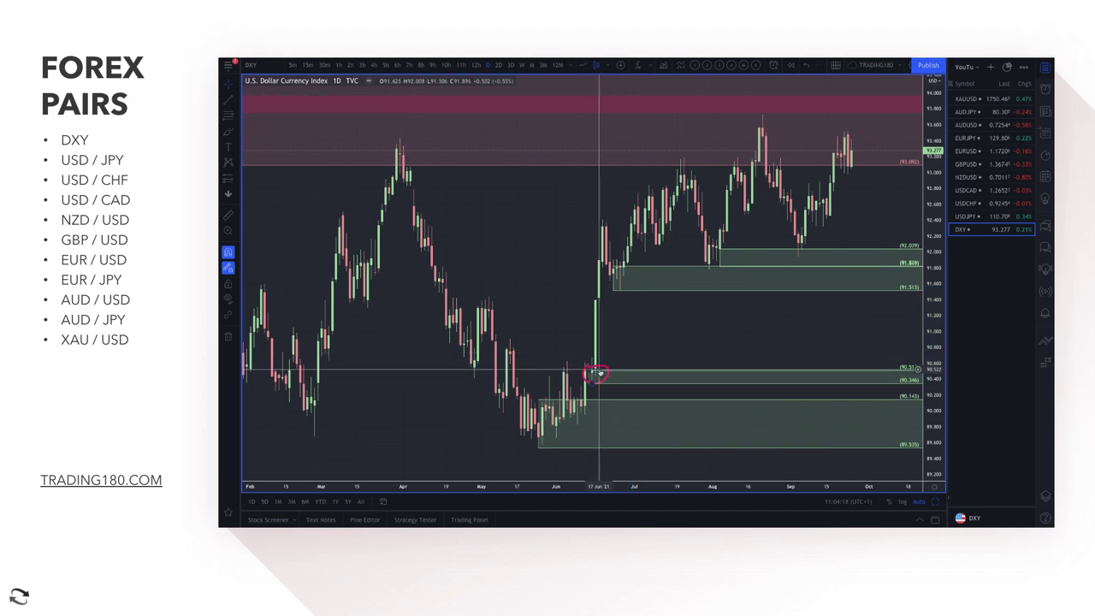
click(601, 366)
key(Delete)
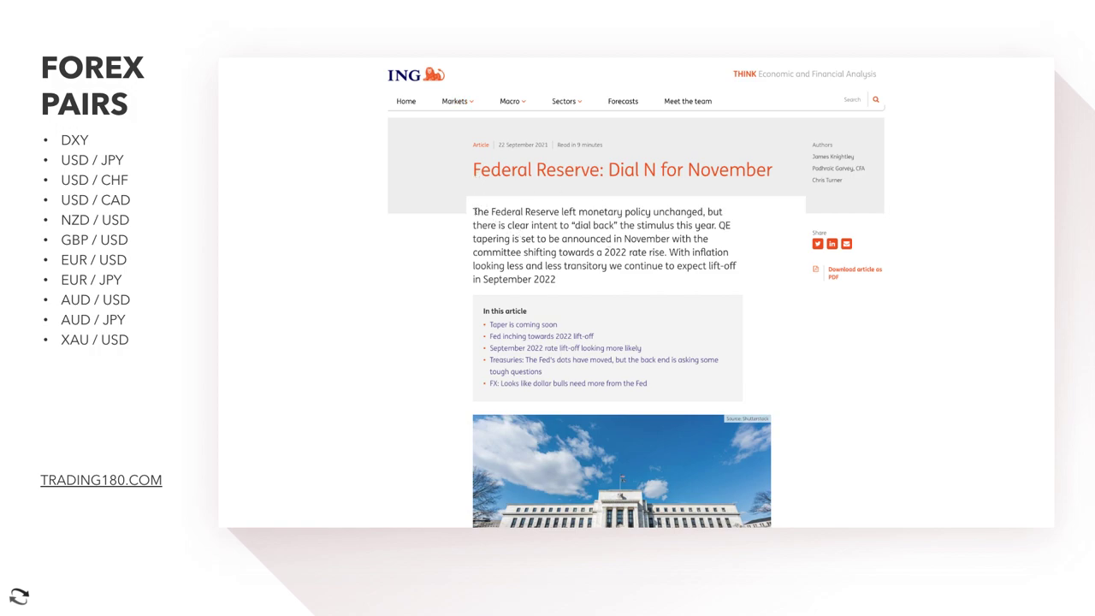
Step: Switch to the ING article "Federal Reserve: Dial N for November" and read its summary, highlighting the tapering, rate-rise and inflation sentences
drag(474, 213, 498, 226)
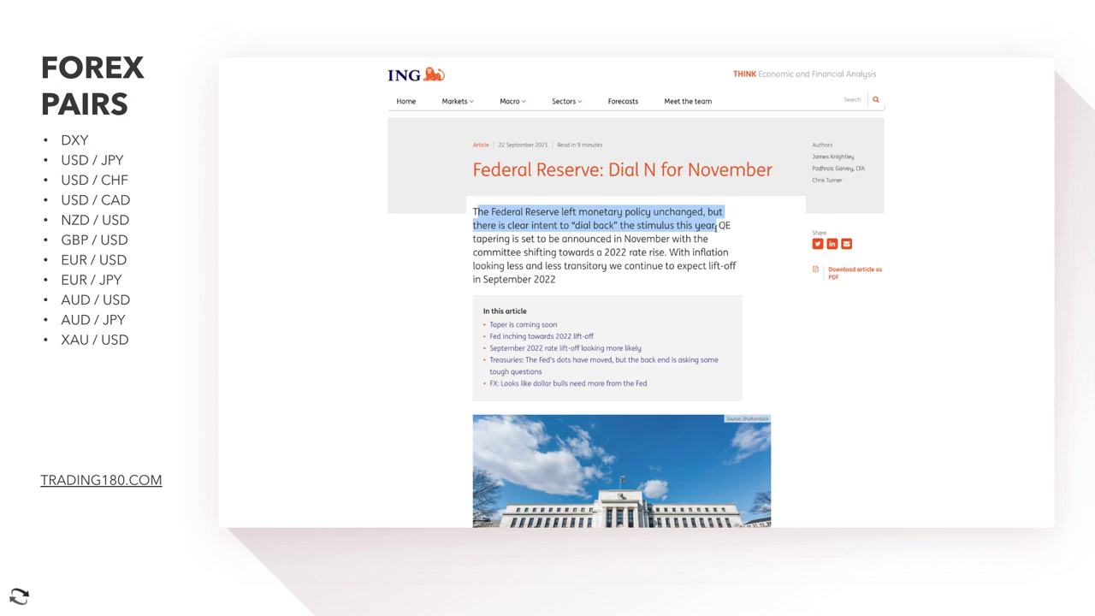
drag(733, 228, 565, 243)
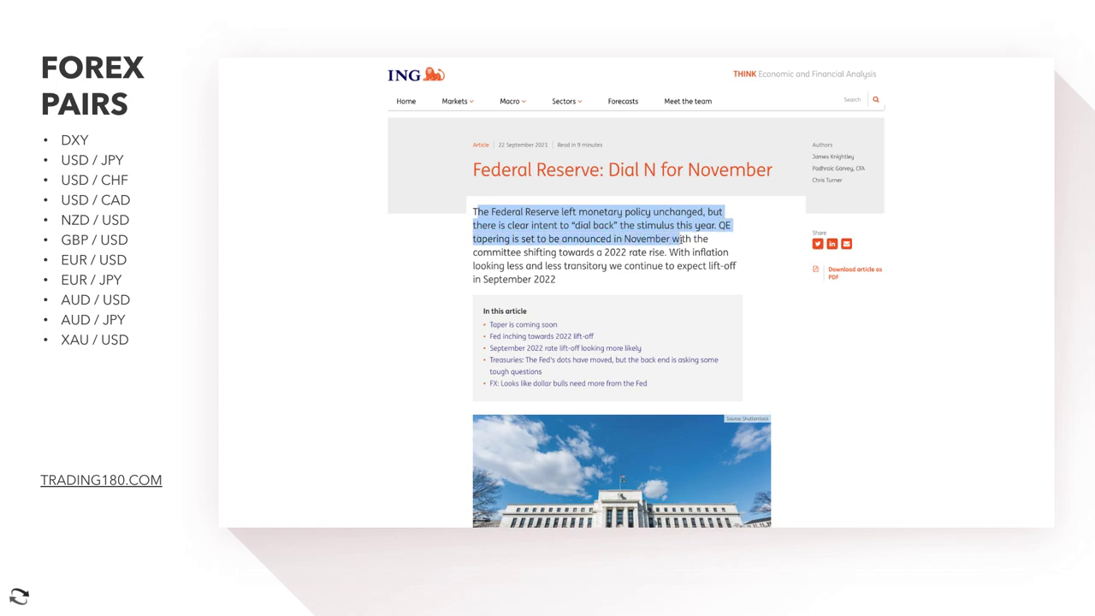
drag(680, 240, 558, 253)
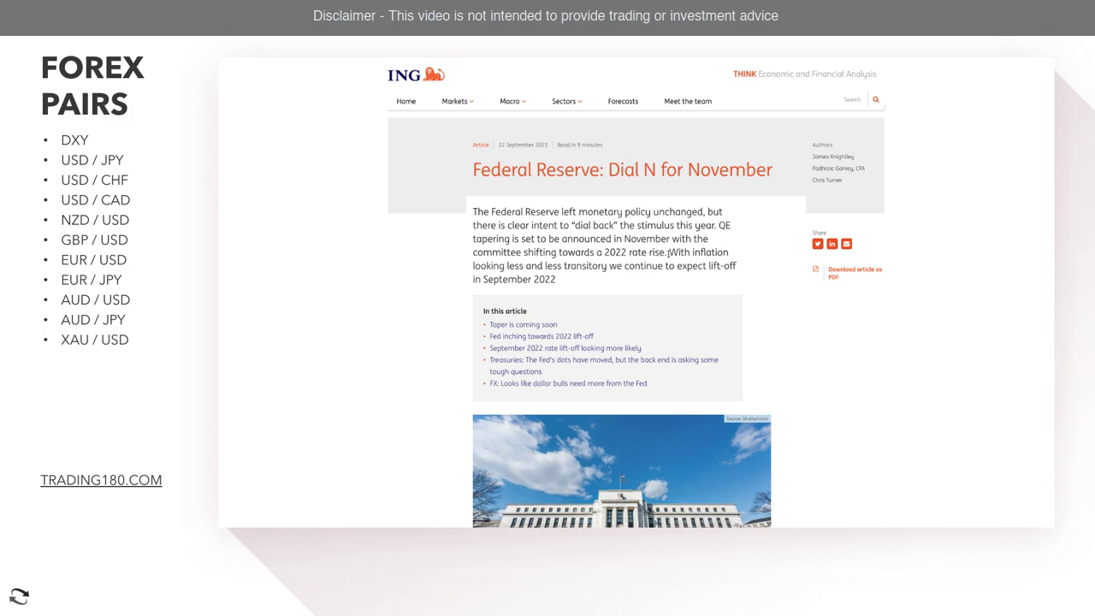
drag(729, 252, 532, 266)
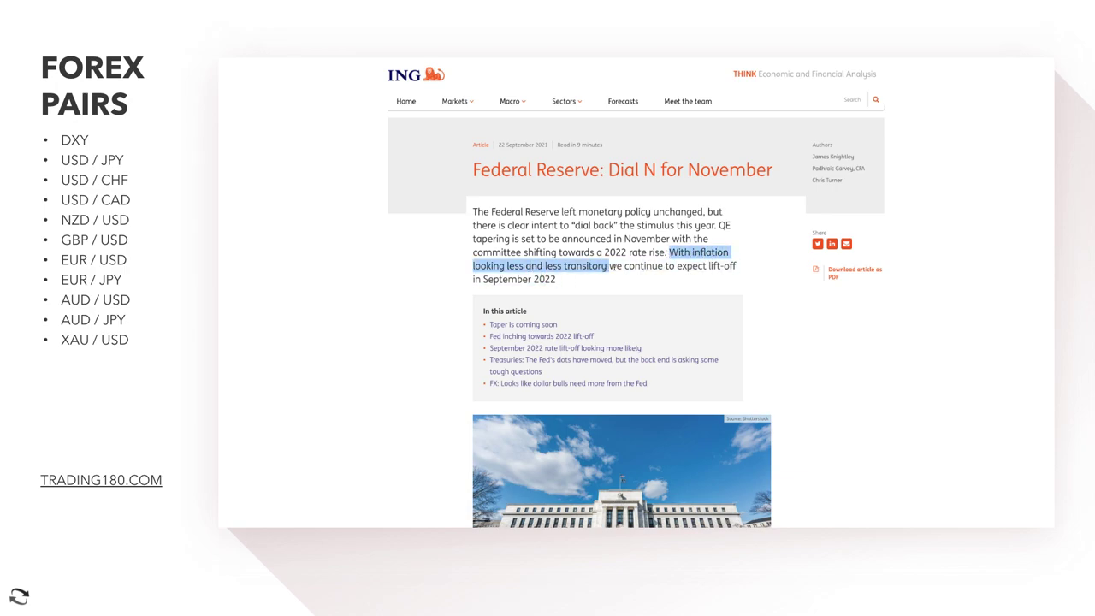
drag(721, 266, 645, 278)
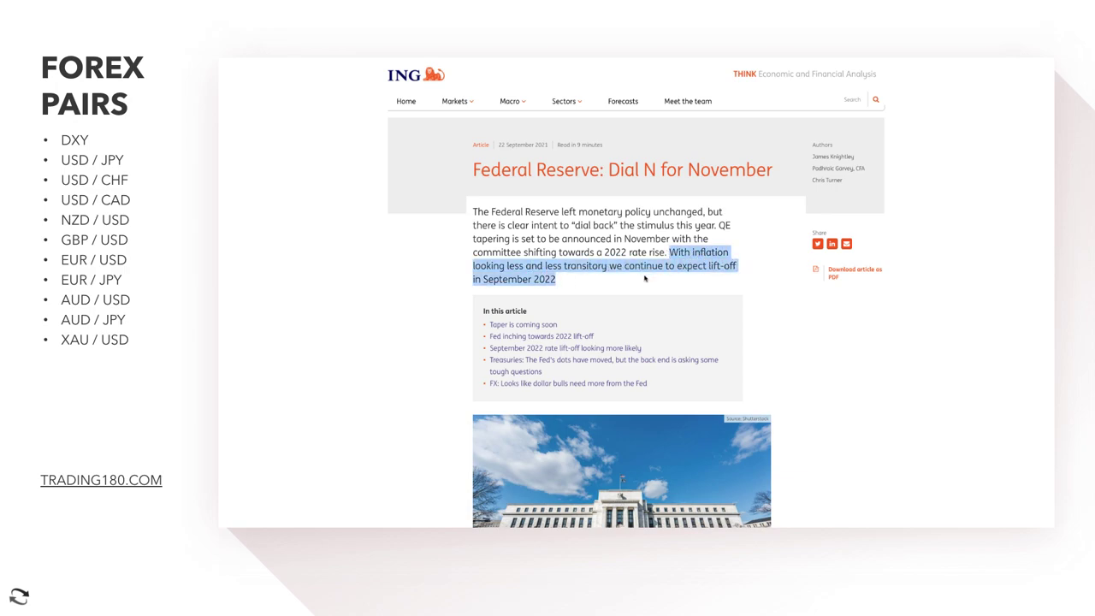
click(600, 289)
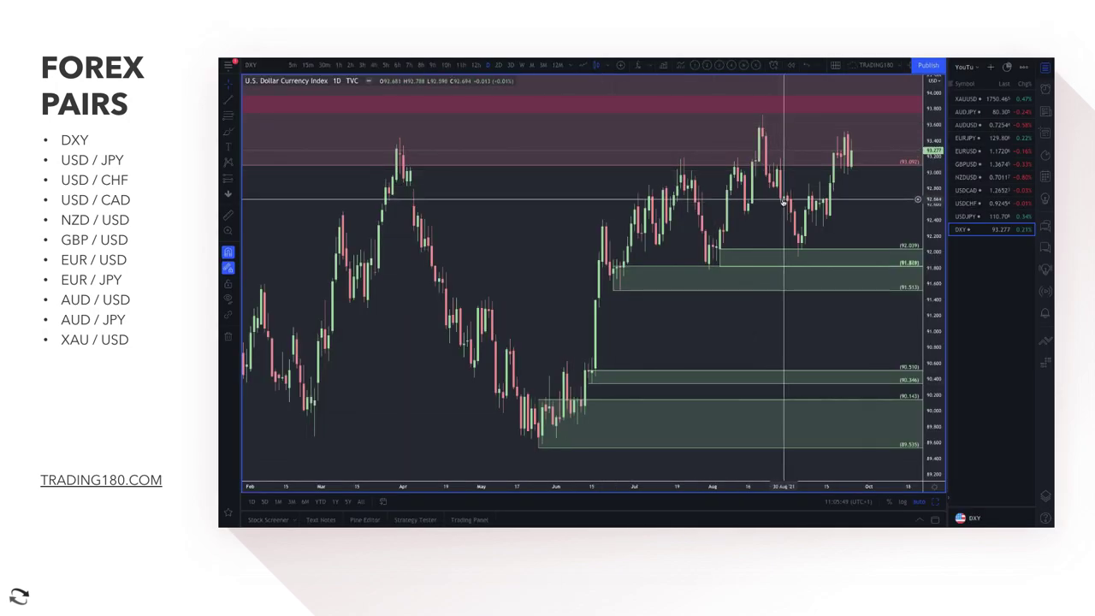
Step: On the DXY daily chart, draw a fib zone from 92.676 to 92.322 at the mid-September base and apply the "2. DEMAND" template
scroll(741, 208, down, 5)
scroll(738, 208, down, 2)
click(228, 132)
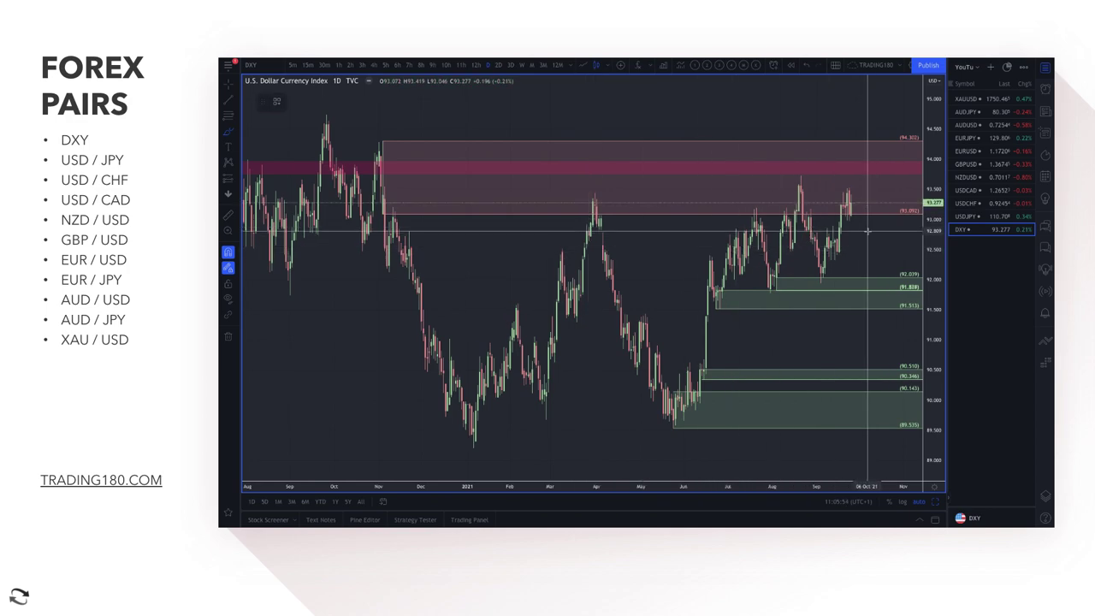
scroll(398, 257, up, 3)
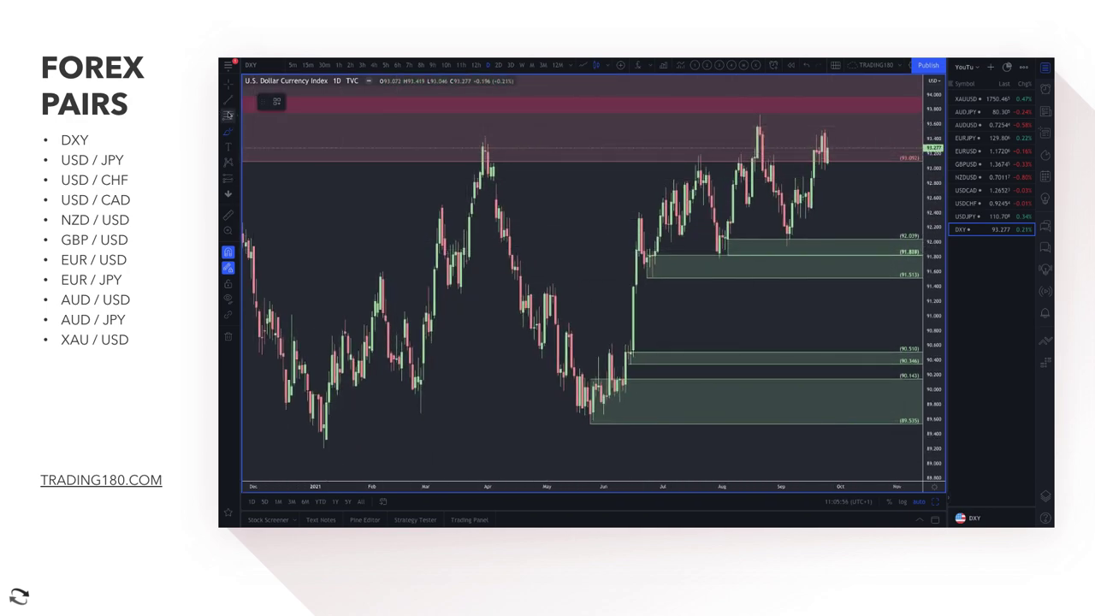
click(228, 115)
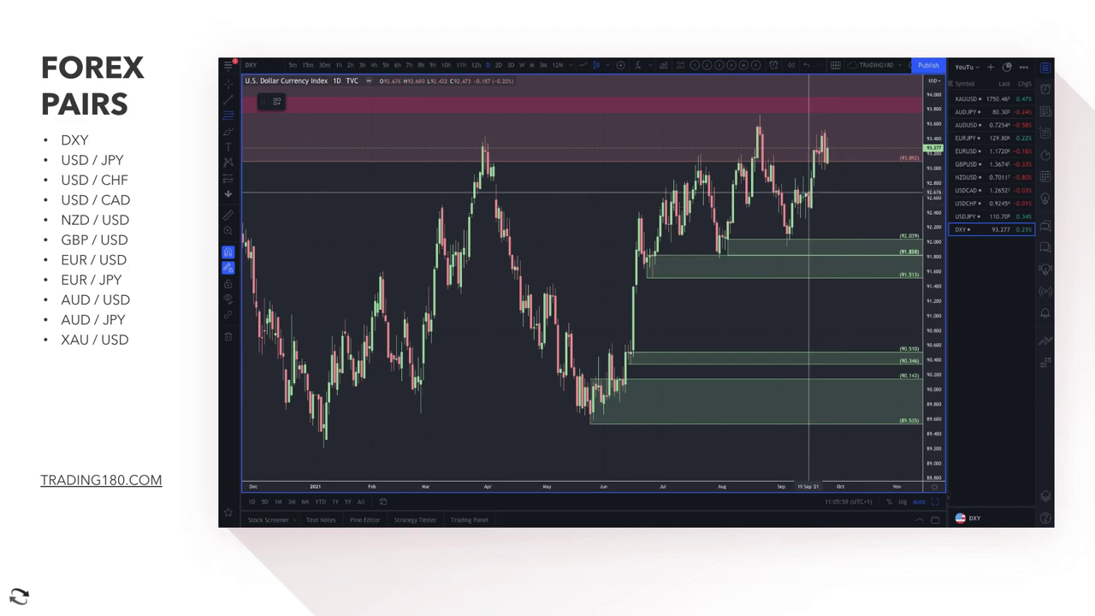
click(809, 195)
click(806, 216)
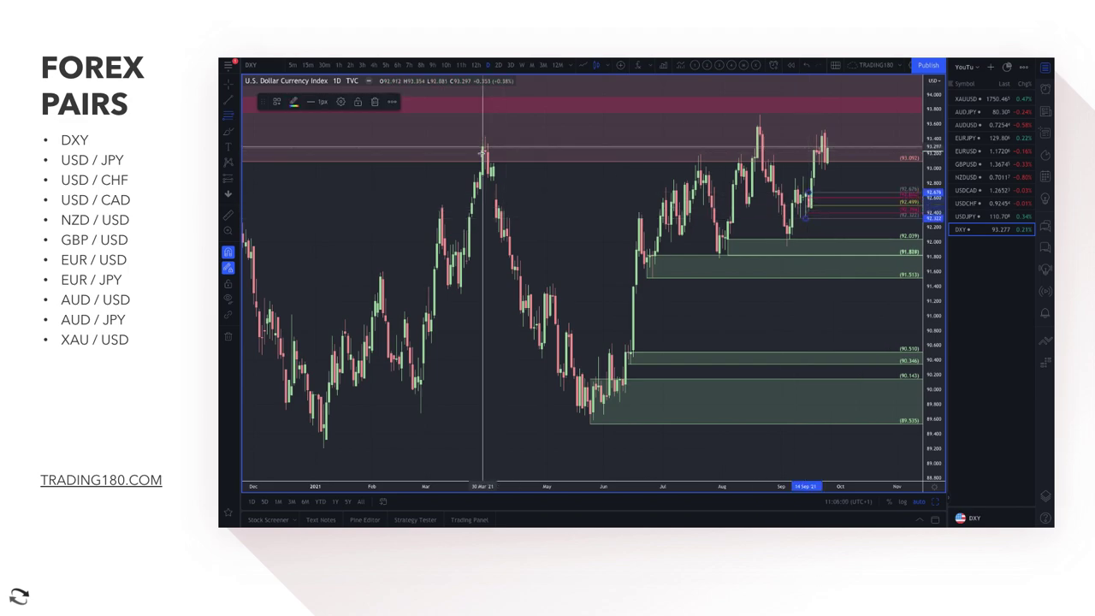
click(276, 102)
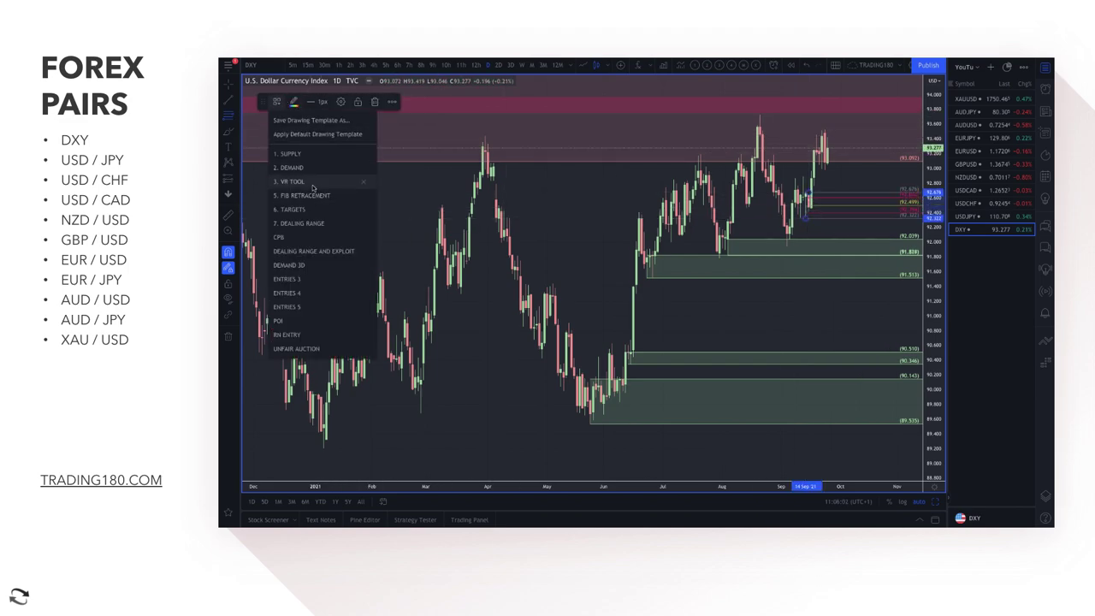
click(346, 164)
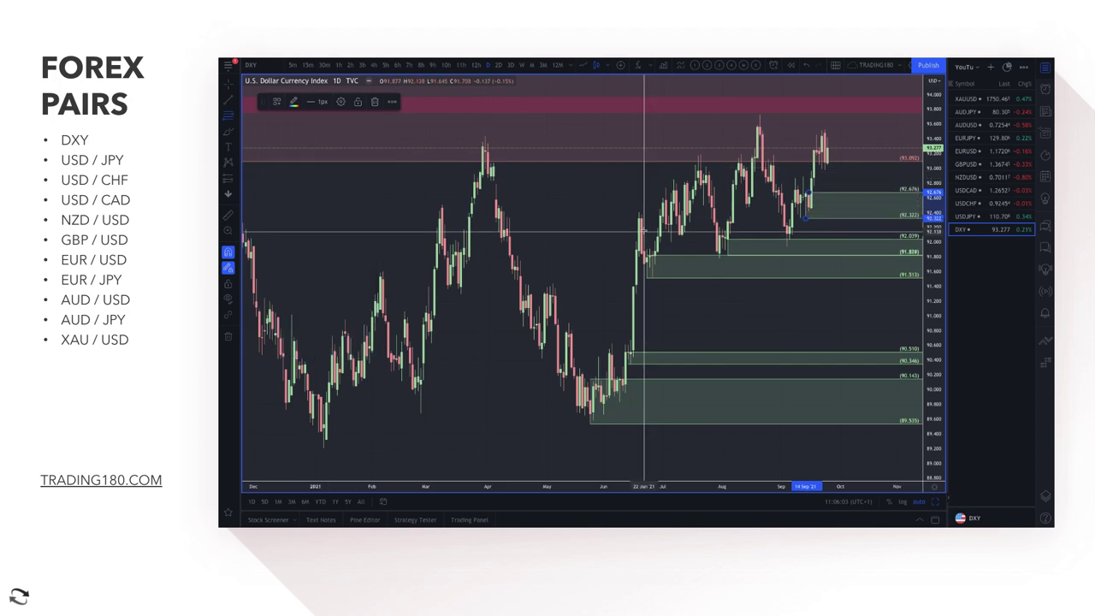
Step: Brush a projected path dipping into the 92.676–92.322 demand zone and rising to supply, plus an upward arrow from the 92.039 zone
click(229, 131)
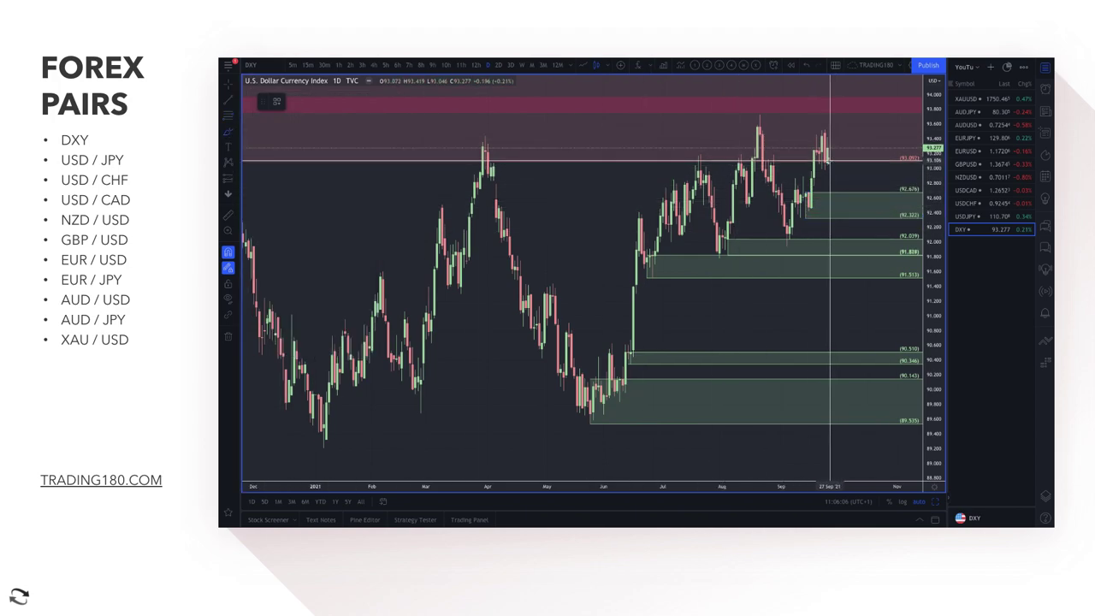
mouse_move(828, 164)
mouse_down()
mouse_move(847, 205)
mouse_move(872, 164)
mouse_move(879, 175)
mouse_up()
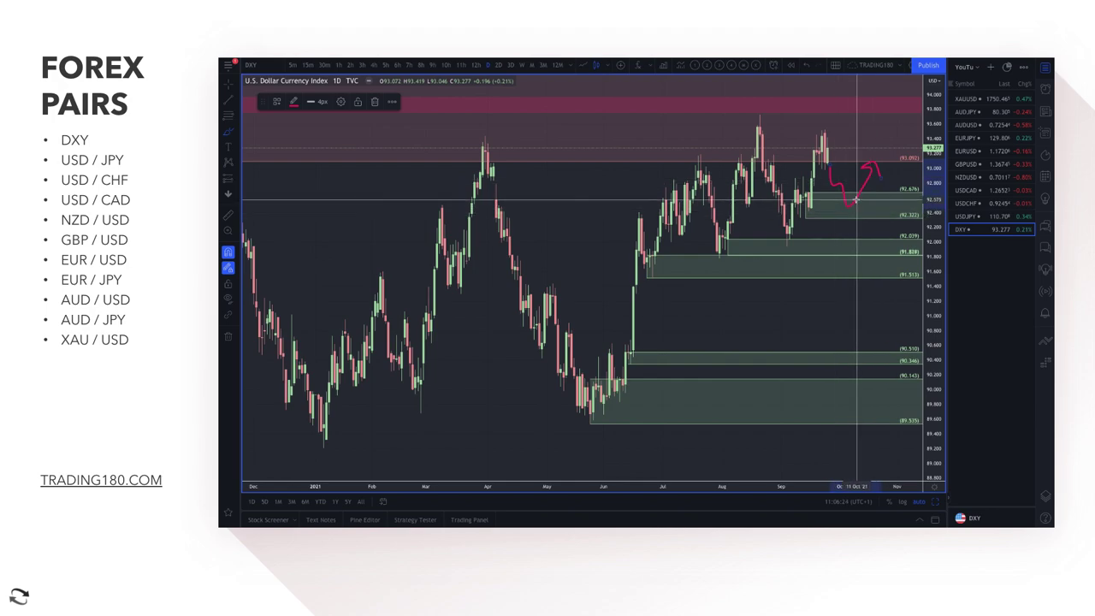
mouse_move(839, 239)
mouse_down()
mouse_move(868, 227)
mouse_move(871, 237)
mouse_up()
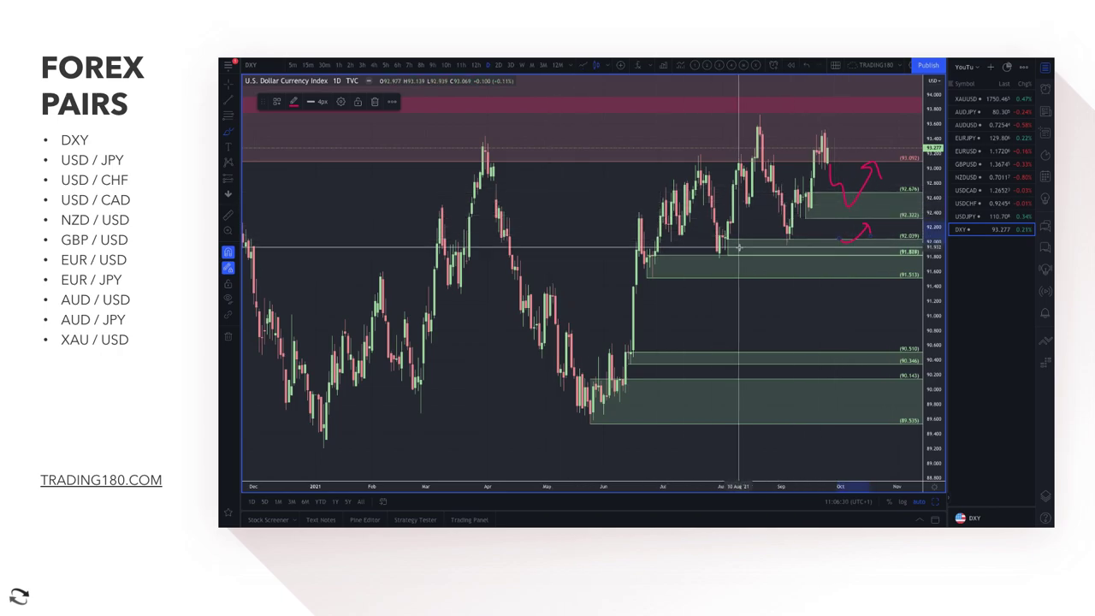
Step: Delete the large red supply zone whose lower edge is at 93.092
scroll(787, 242, down, 1)
scroll(786, 242, down, 2)
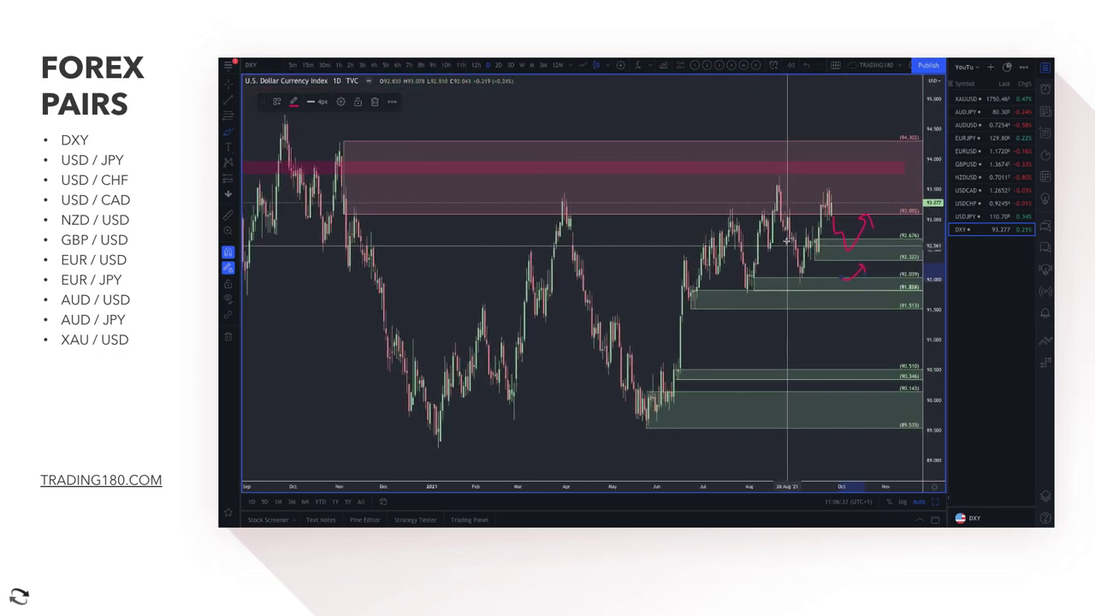
scroll(787, 244, up, 2)
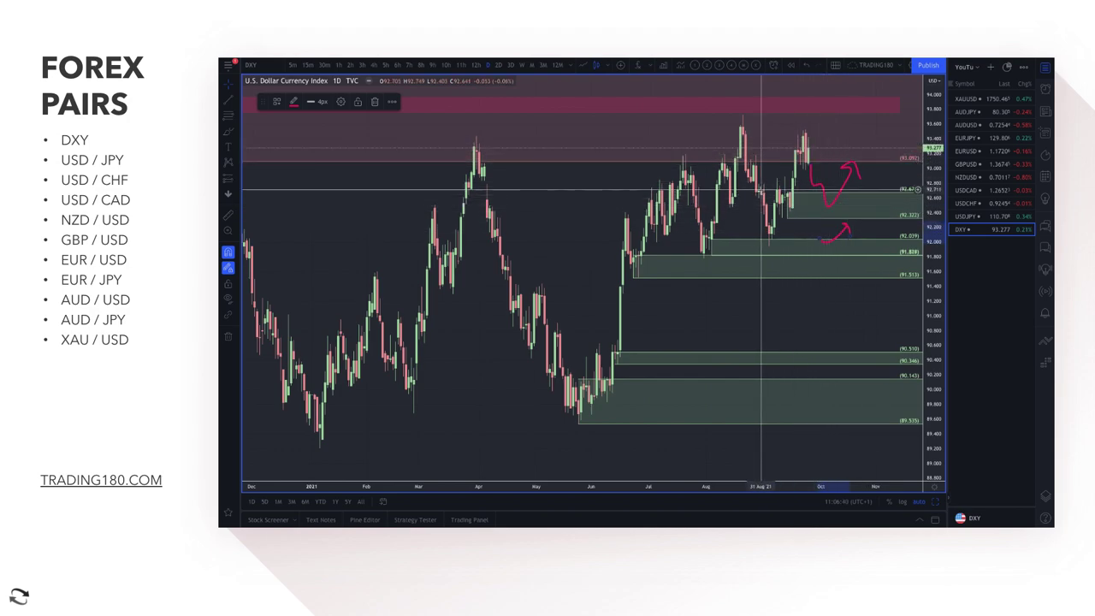
click(227, 132)
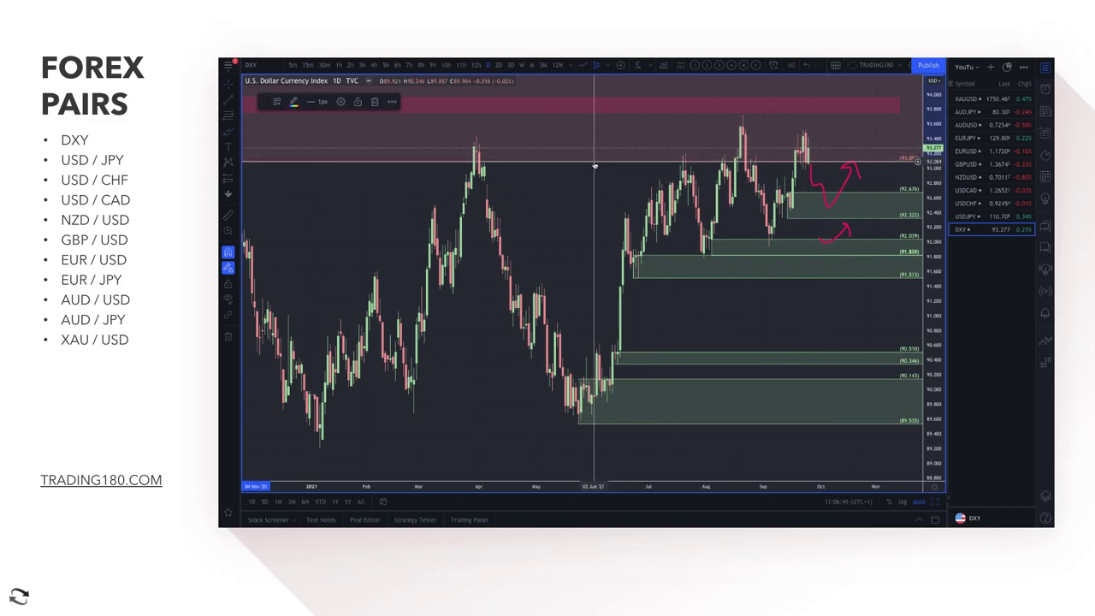
key(Delete)
Step: Draw a fib zone from 93.140 to 93.729 at the August high and apply the "1. SUPPLY" template
click(235, 120)
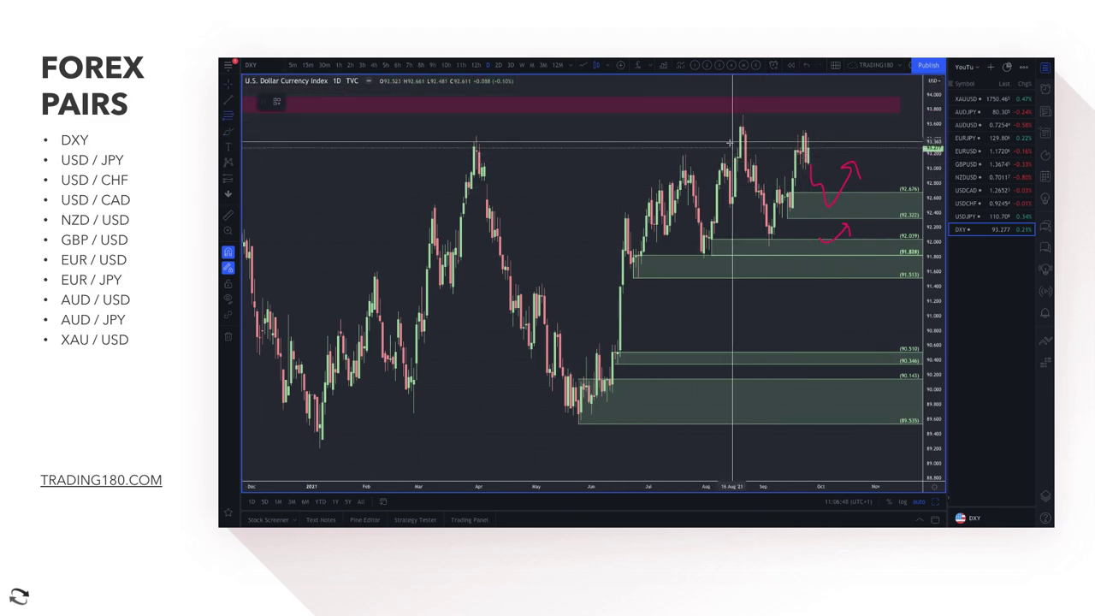
drag(737, 158, 742, 116)
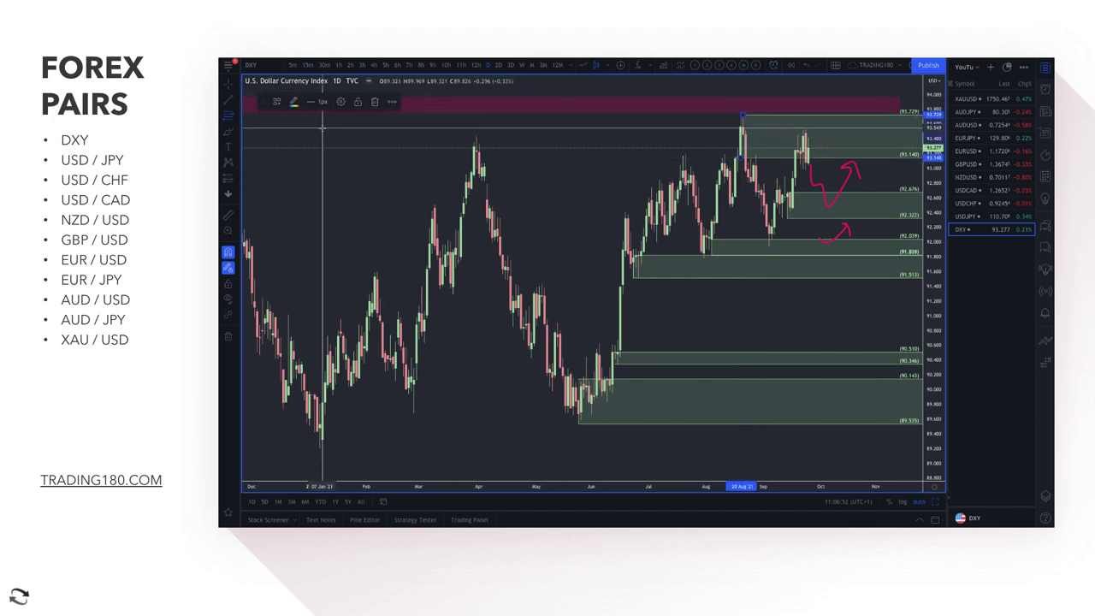
click(277, 104)
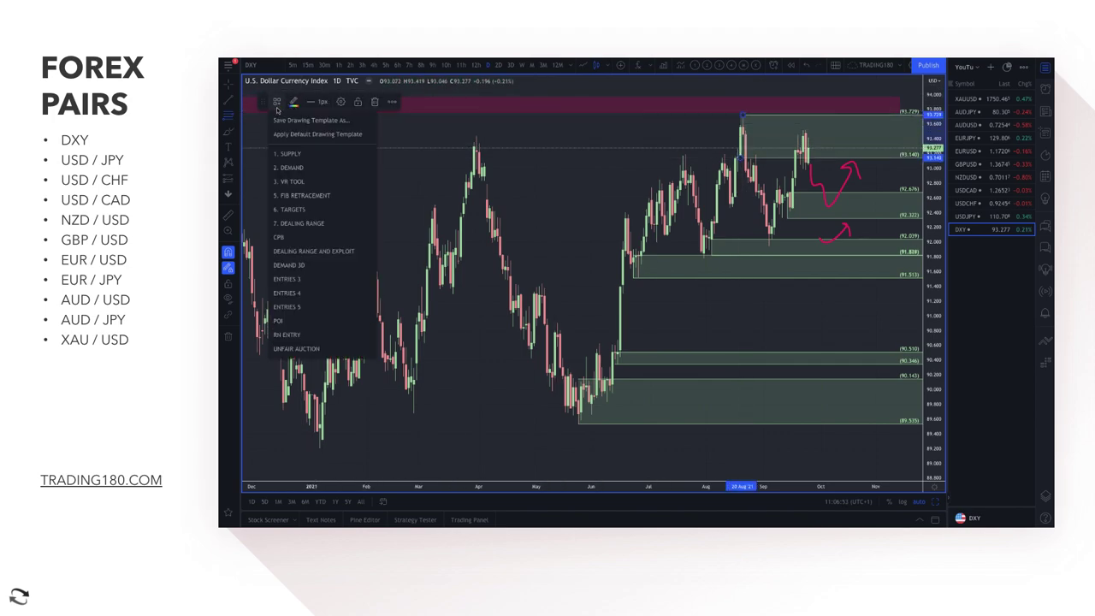
click(303, 168)
Step: Brush a small arc over the late-September highs inside the 93.140–93.729 supply zone
click(228, 131)
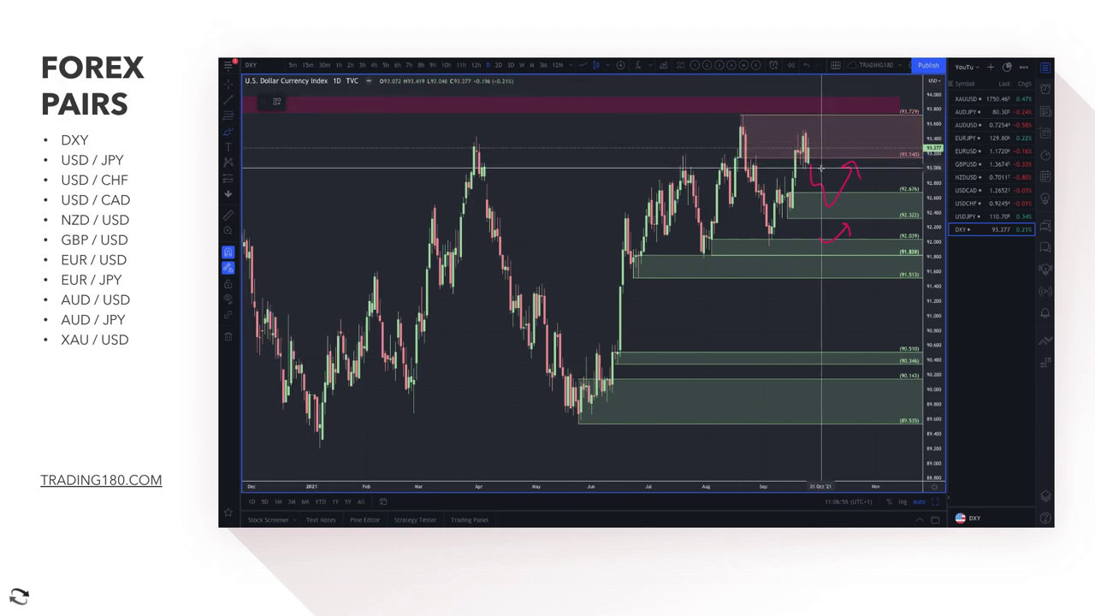
scroll(817, 182, up, 2)
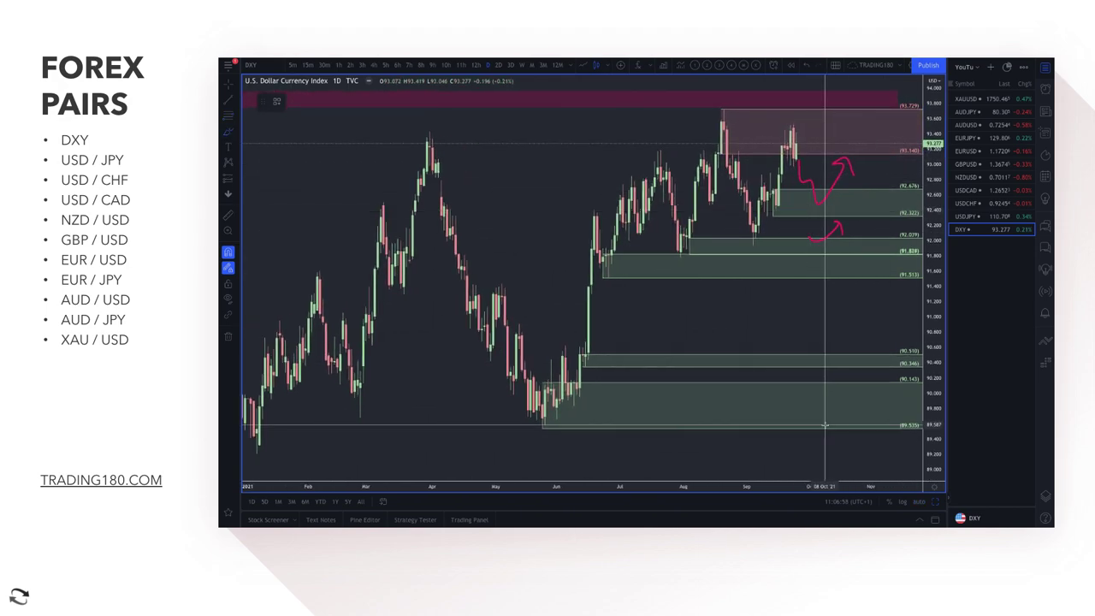
scroll(782, 301, up, 2)
scroll(783, 301, up, 2)
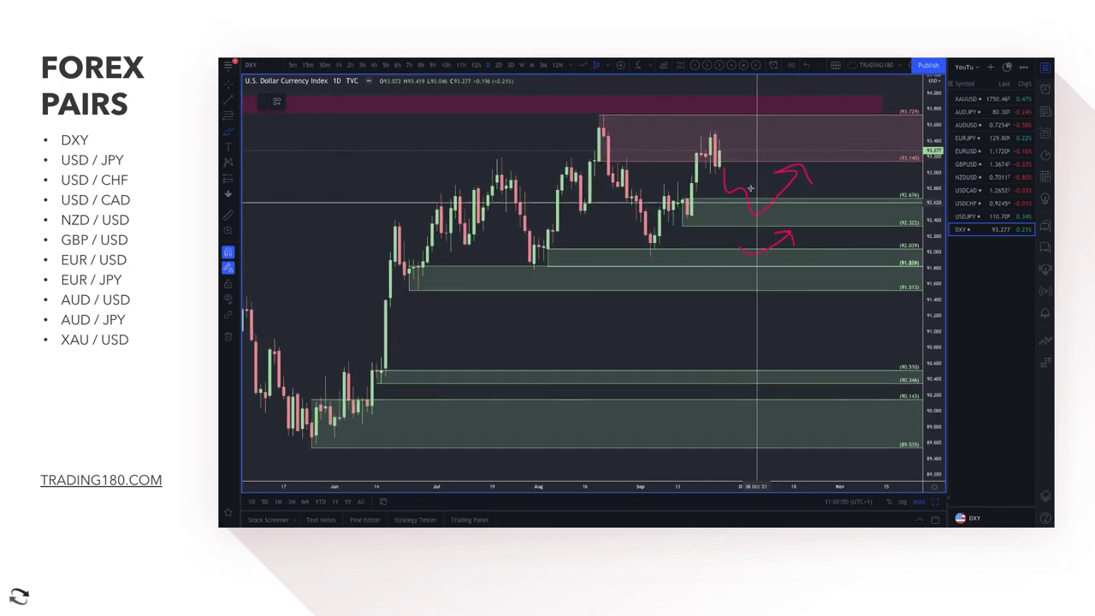
drag(715, 126, 717, 130)
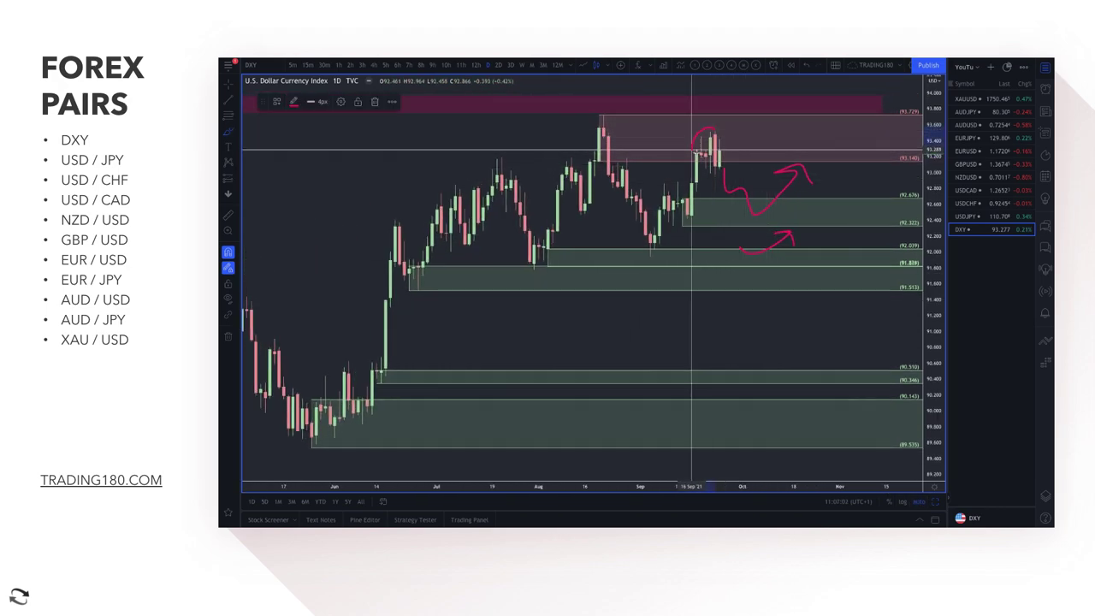
Step: Circle the late-September highs in the supply zone and brush a downward arrow toward the 92.676–92.322 demand zone
drag(742, 187, 747, 193)
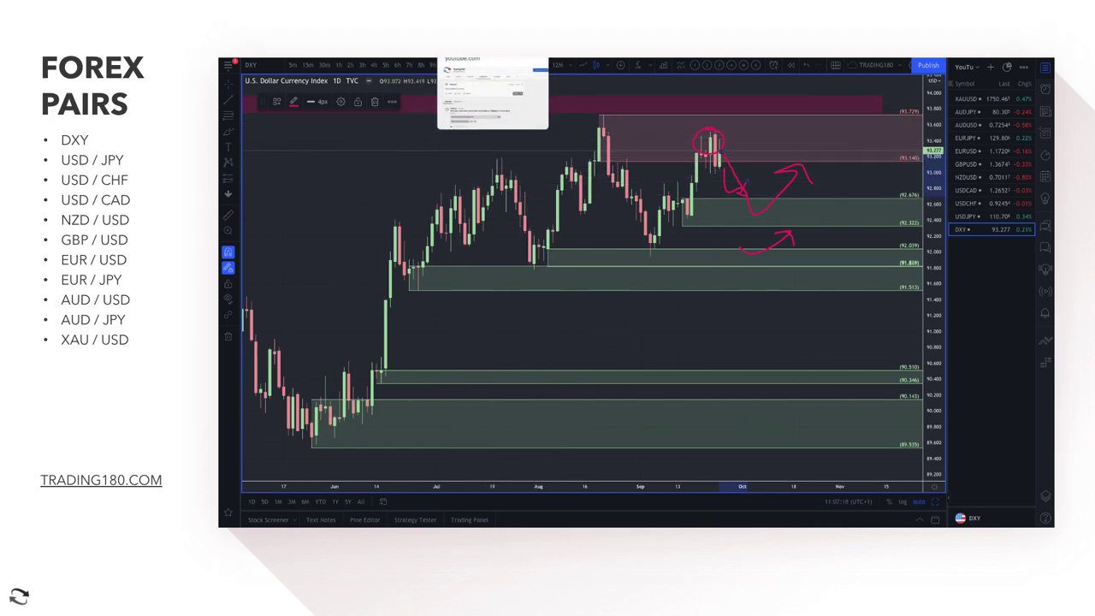
Step: Switch to the Trading180 YouTube community page and highlight the poll question about central banks 'Tightening' monetary policy to read it
click(479, 53)
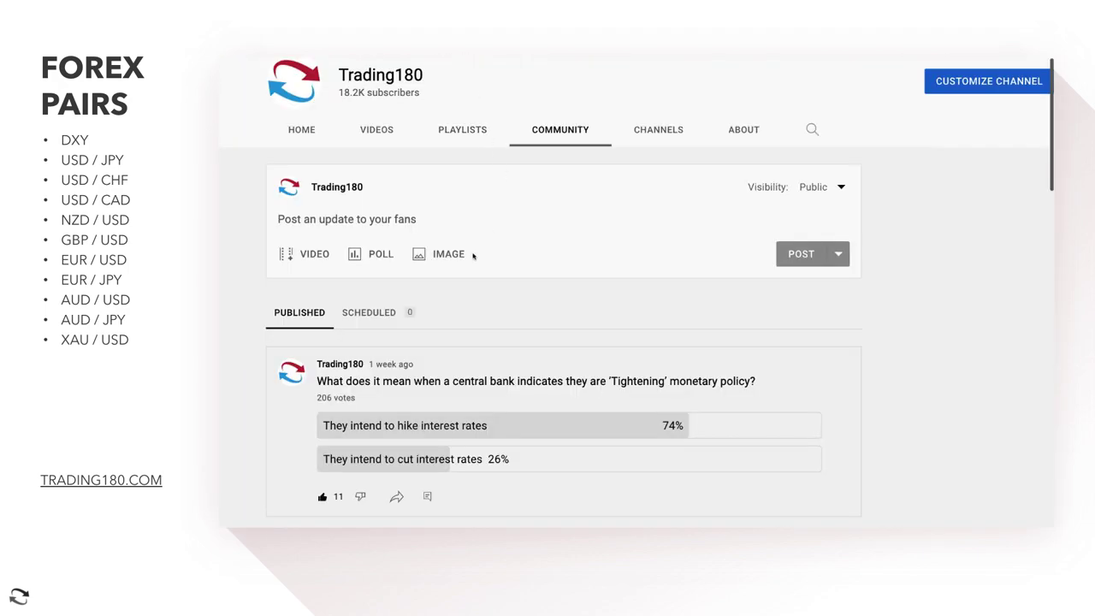
scroll(544, 412, down, 1)
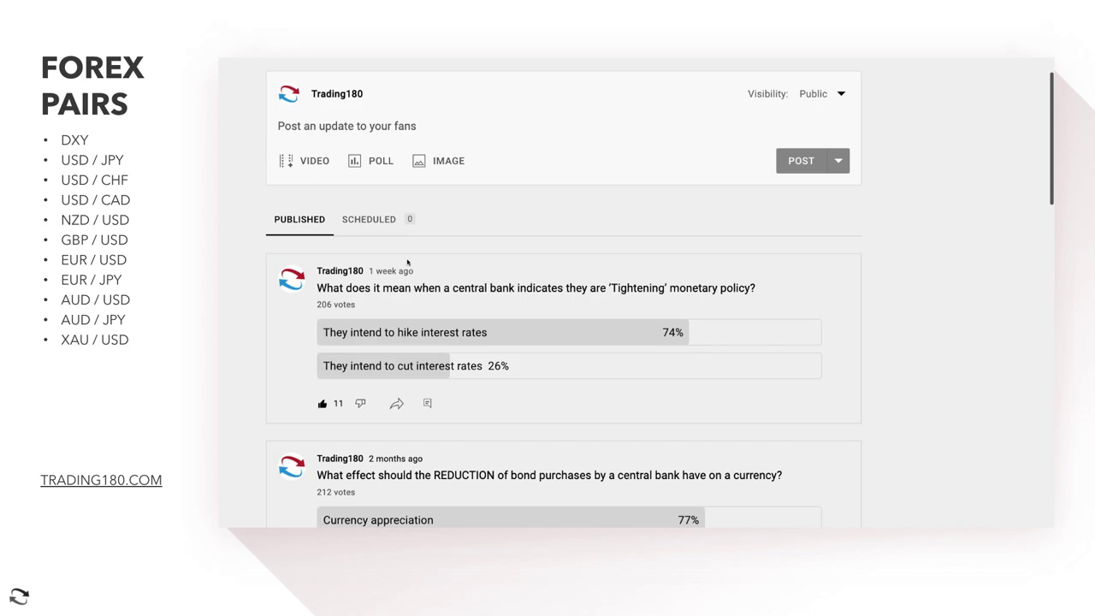
scroll(443, 286, up, 2)
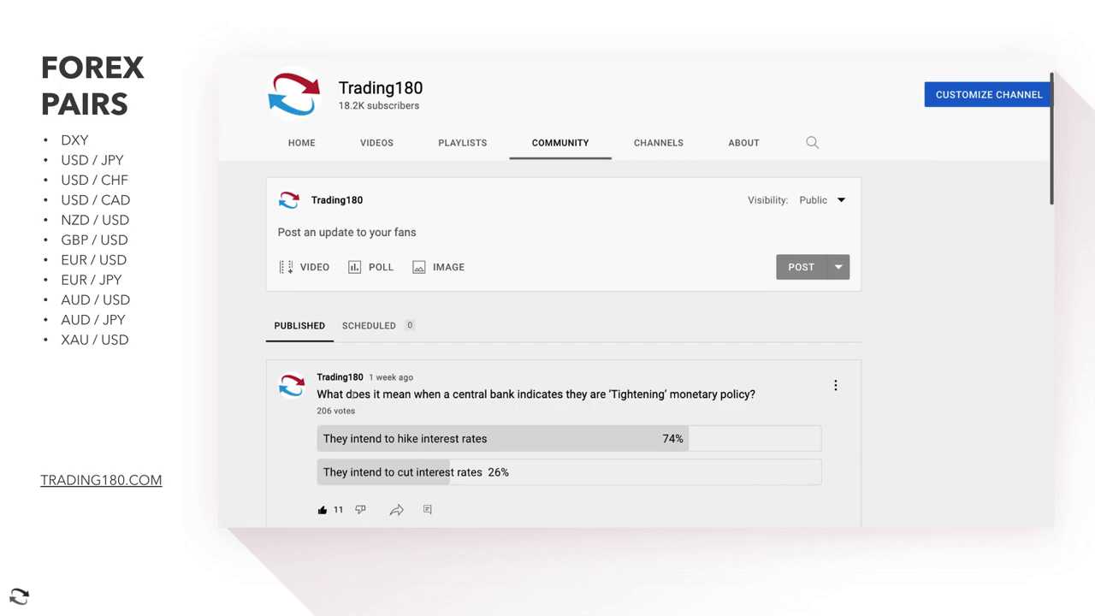
scroll(396, 405, down, 1)
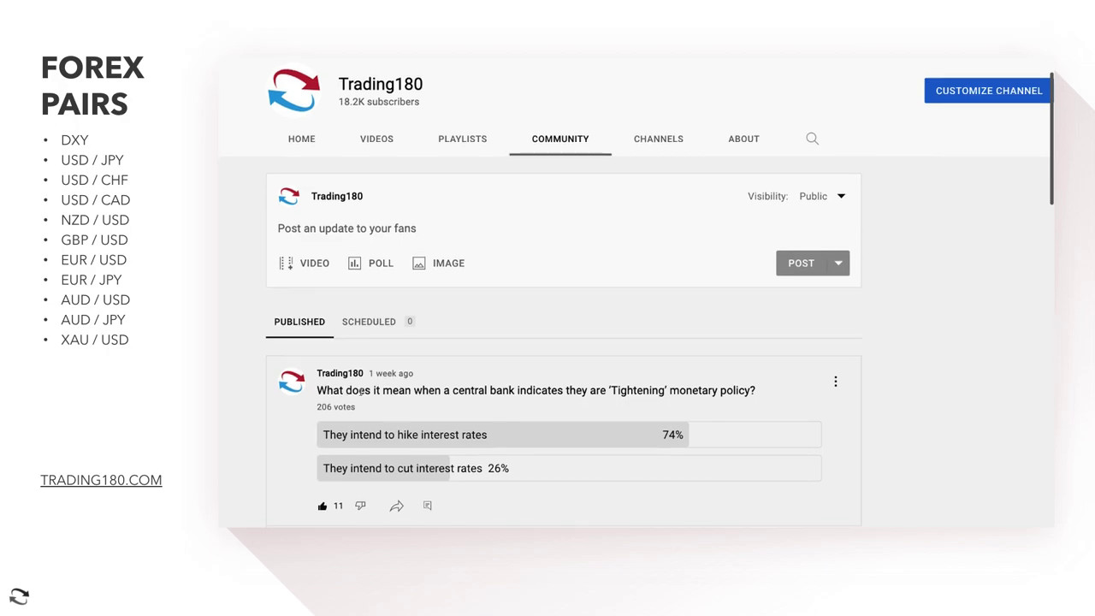
drag(406, 390, 756, 394)
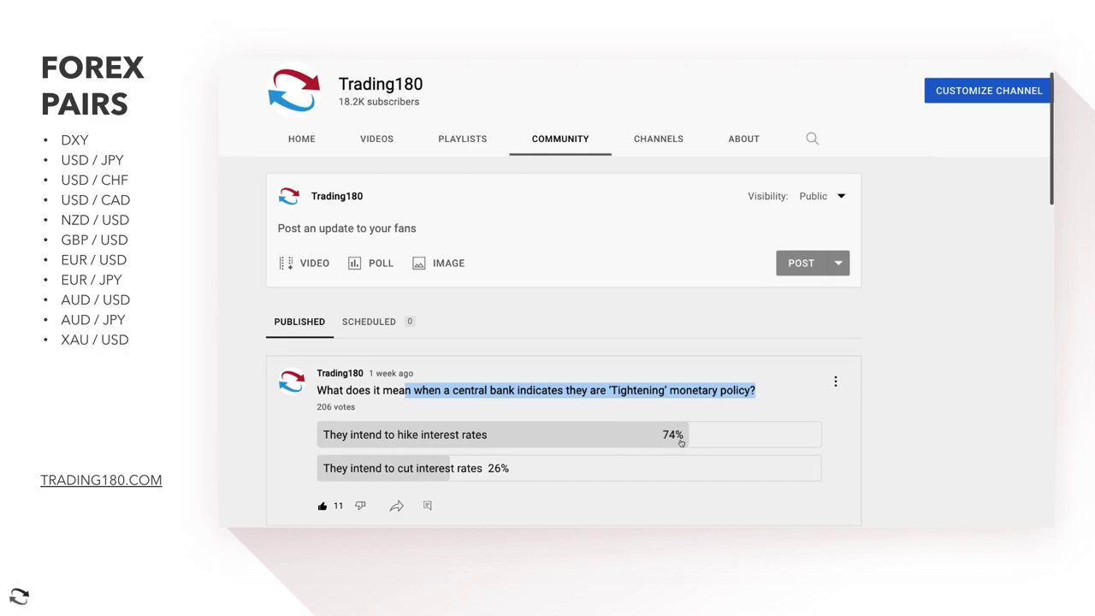
click(647, 382)
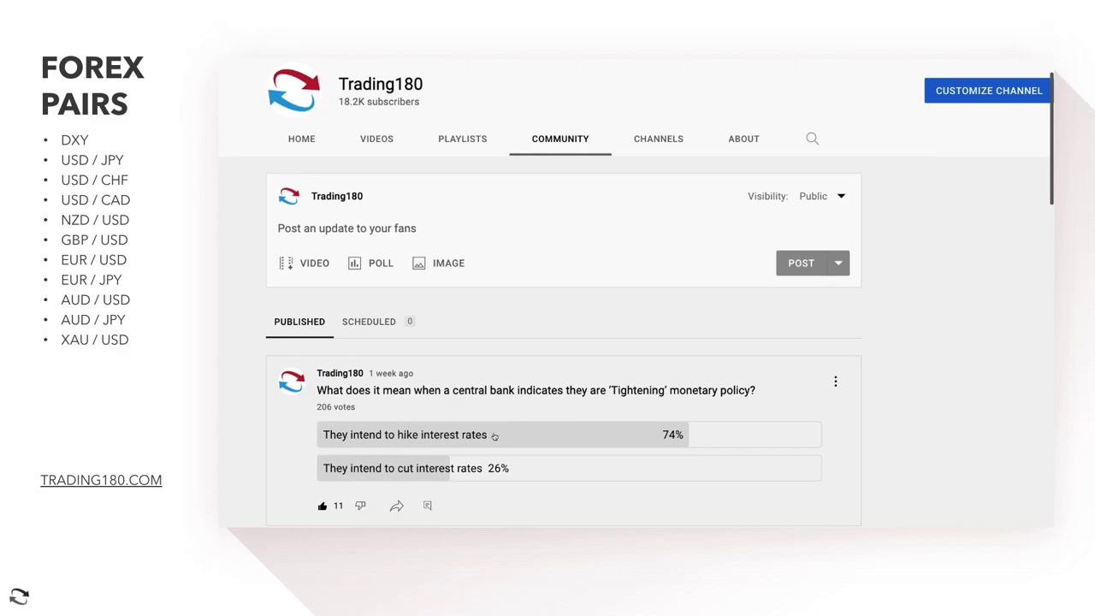
Step: Find the older poll about a central bank hiking rates and currency demand, and highlight its question text
scroll(570, 436, down, 1)
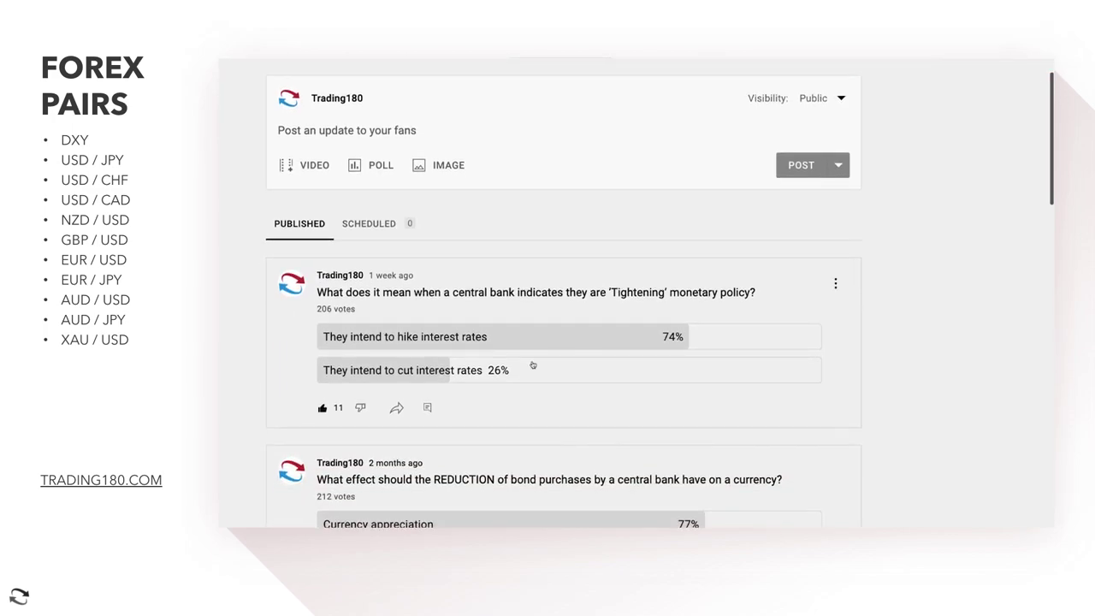
scroll(556, 384, down, 5)
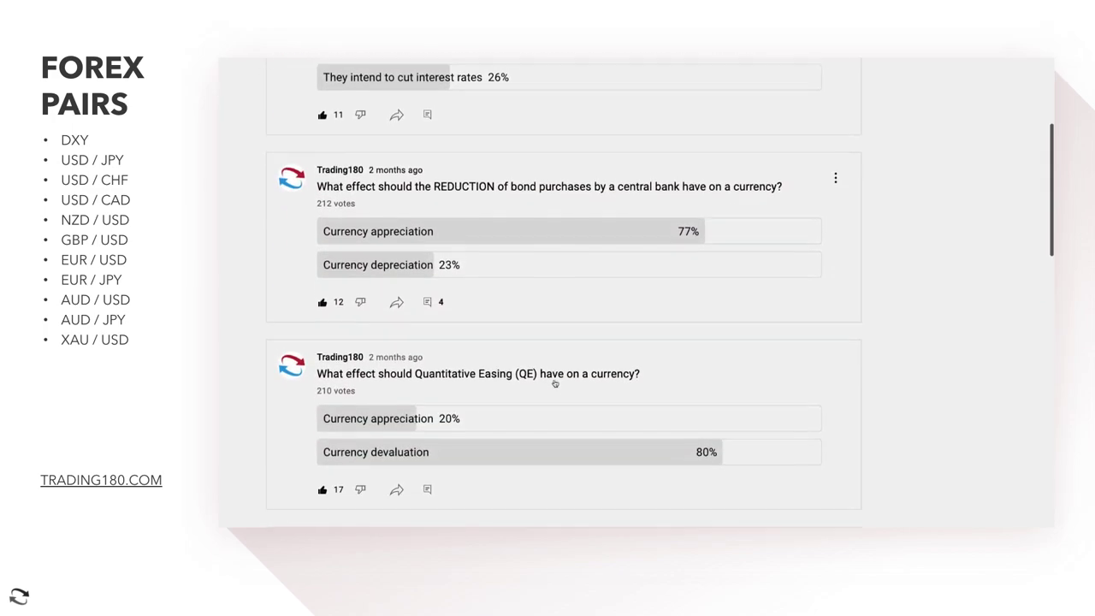
scroll(554, 384, down, 8)
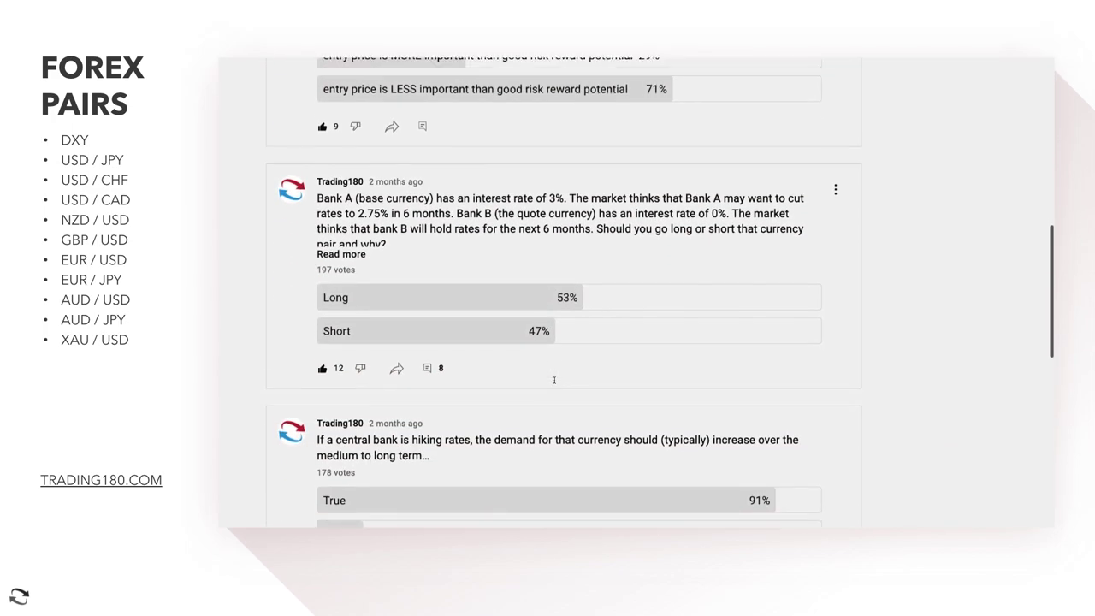
scroll(554, 384, down, 1)
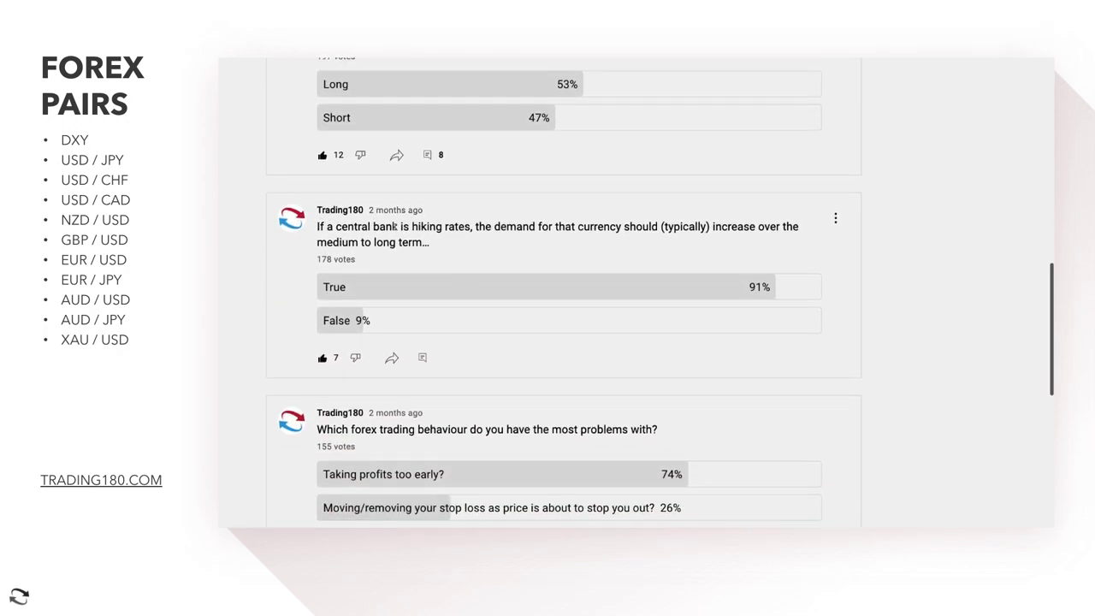
drag(396, 227, 431, 242)
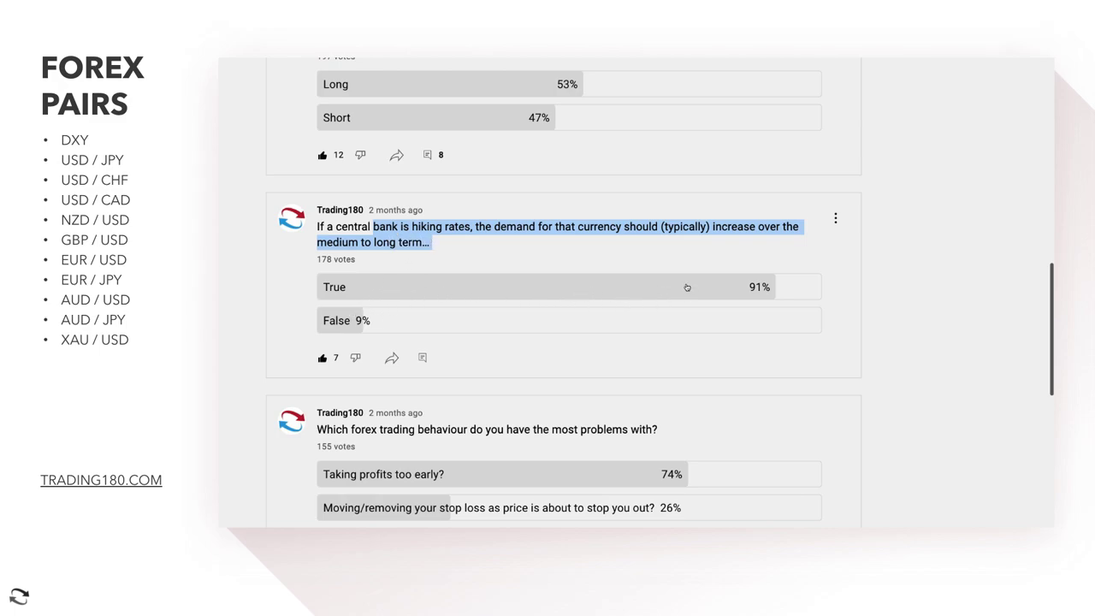
scroll(659, 259, up, 7)
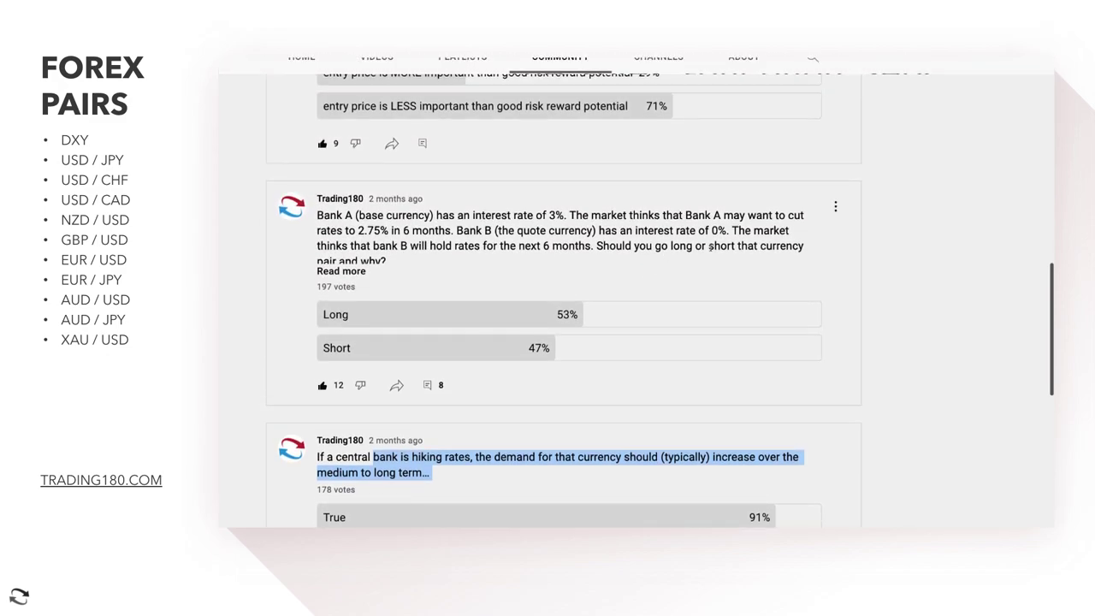
Step: Switch to the Financial Times article on central banks' tightening cycle and dismiss the Daily Digest pop-up covering its headline
scroll(721, 273, up, 5)
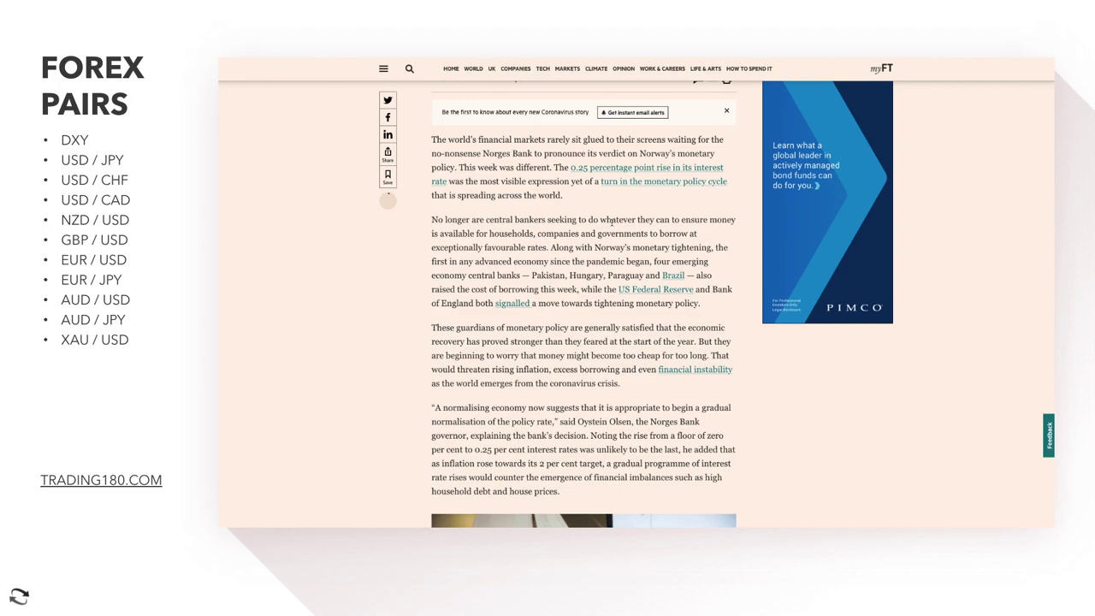
scroll(611, 221, up, 3)
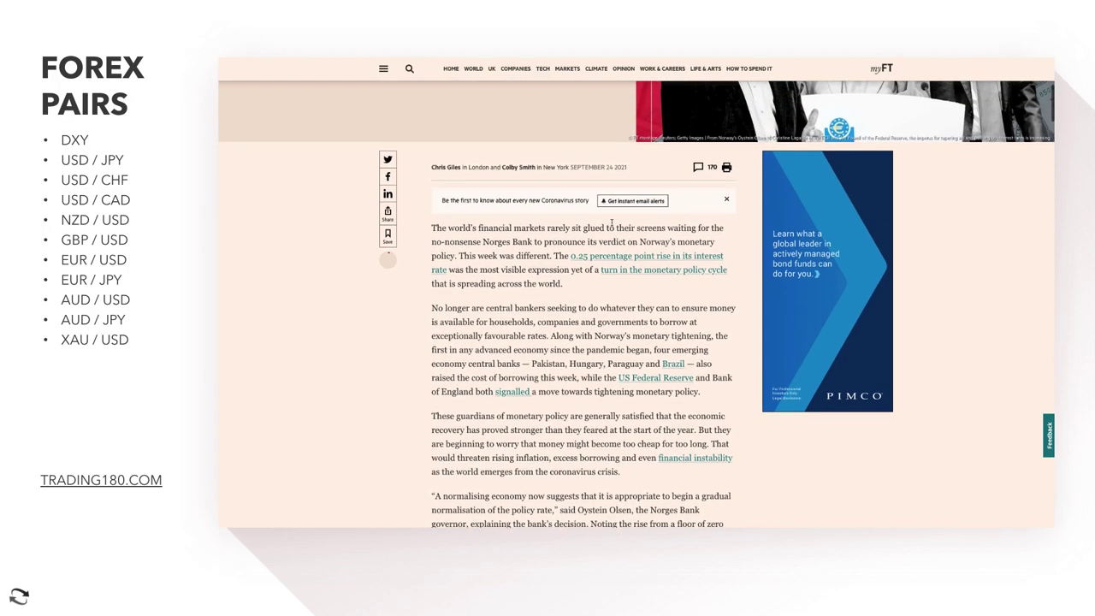
scroll(597, 310, down, 1)
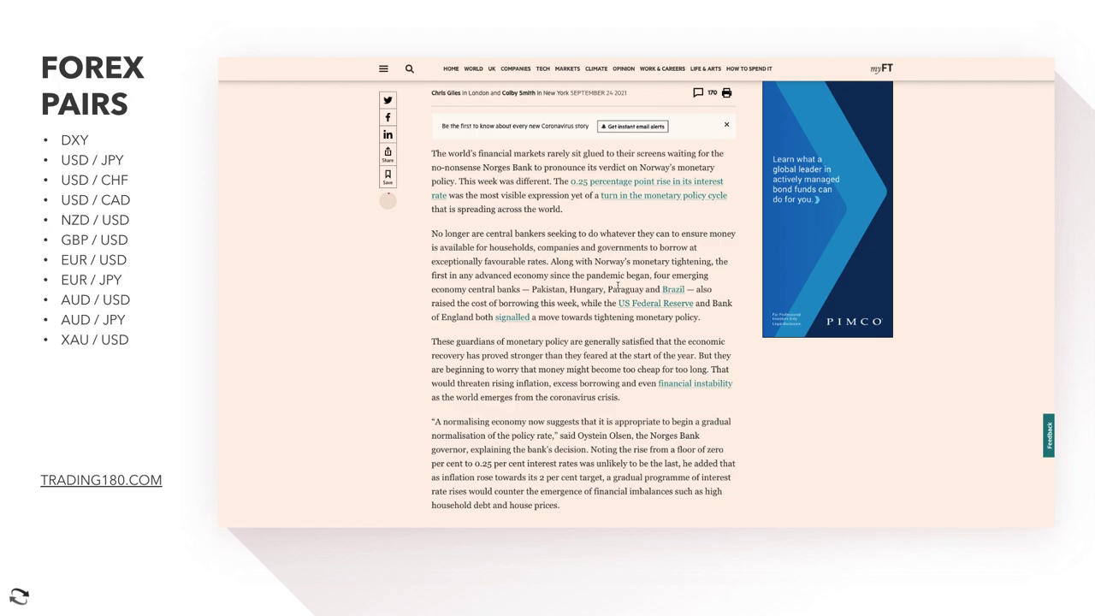
scroll(511, 241, up, 4)
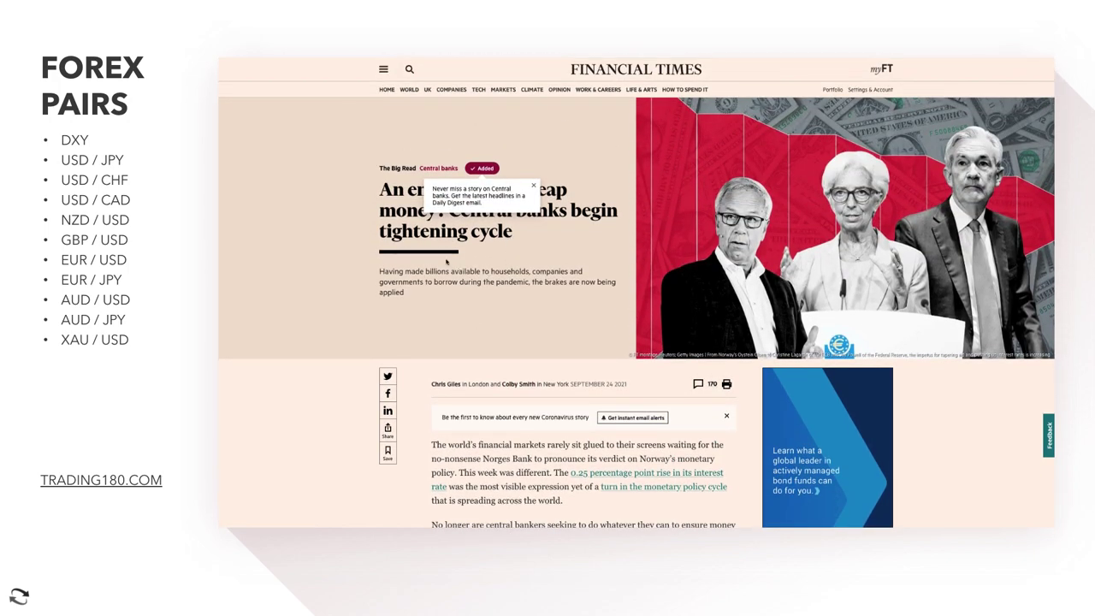
click(532, 187)
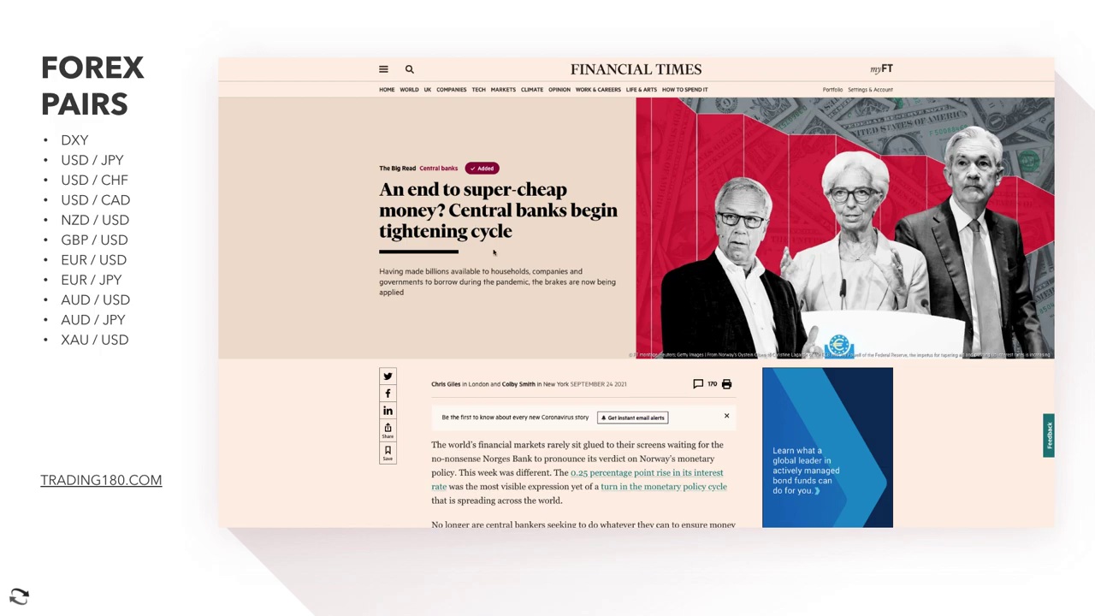
Step: Highlight the article's second paragraph, from "central bankers seeking" to "tightening monetary policy", to read it
scroll(503, 223, down, 3)
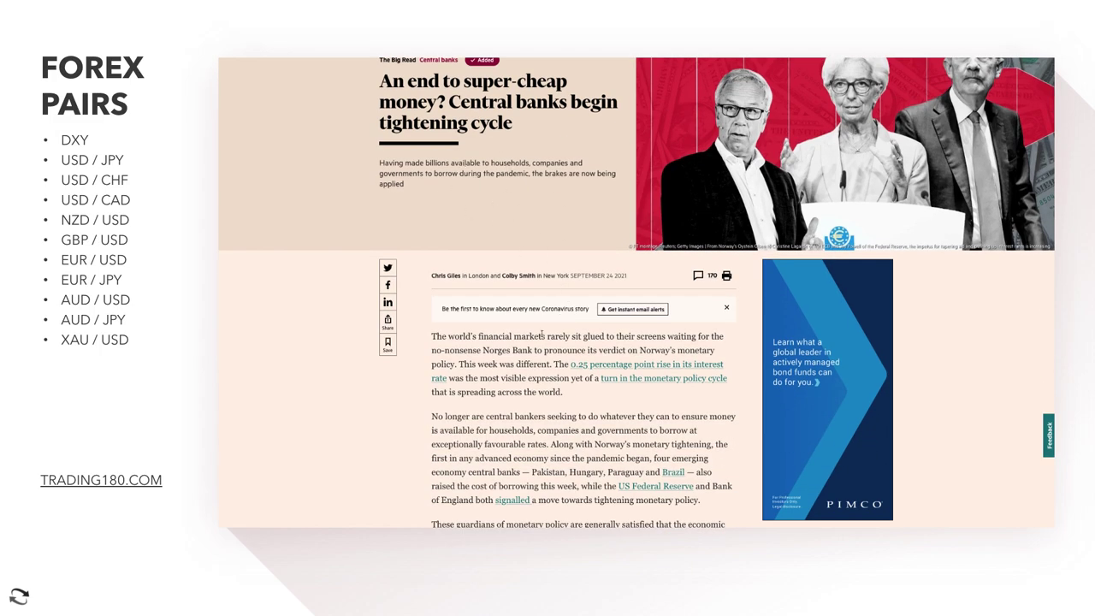
scroll(524, 255, down, 5)
drag(479, 242, 702, 331)
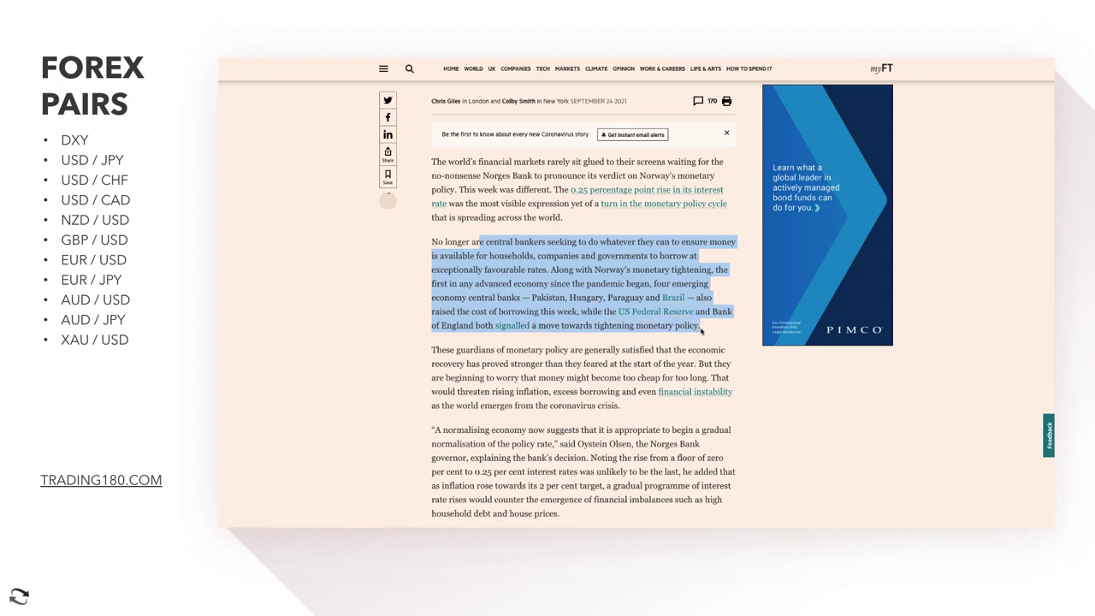